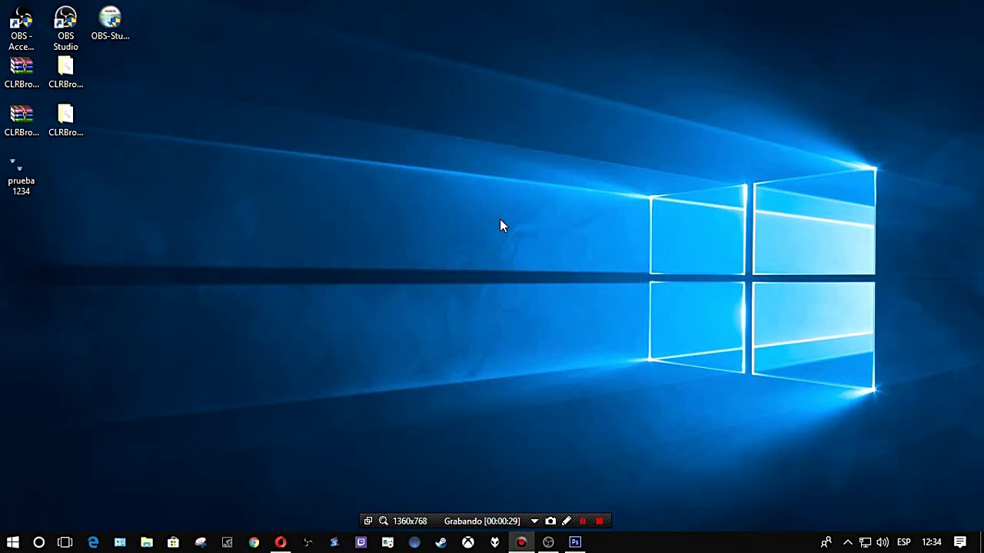
# Switch to OBS, compare the UN MOMENTO scene with scene 3 in the preview, and minimize the window
pyautogui.click(521, 542)
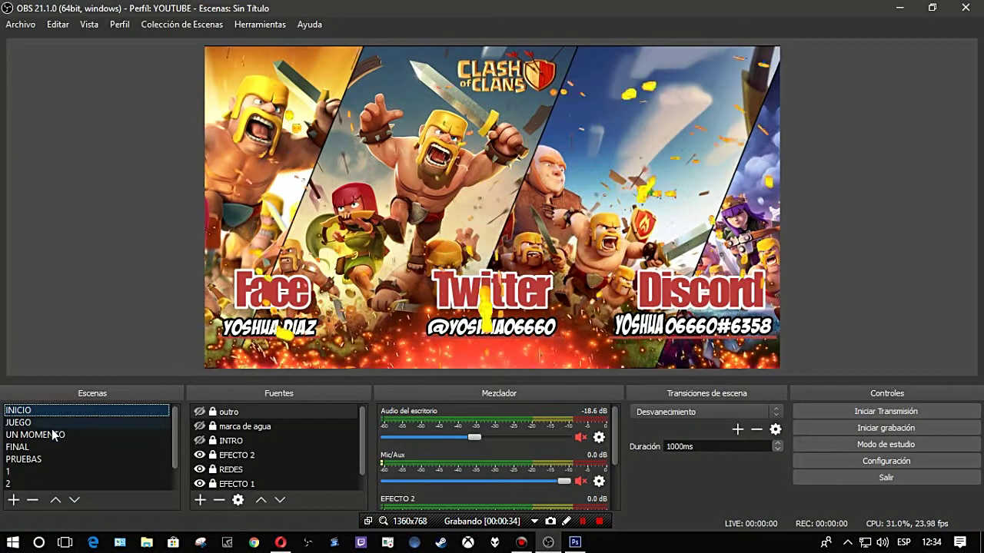
pyautogui.click(59, 440)
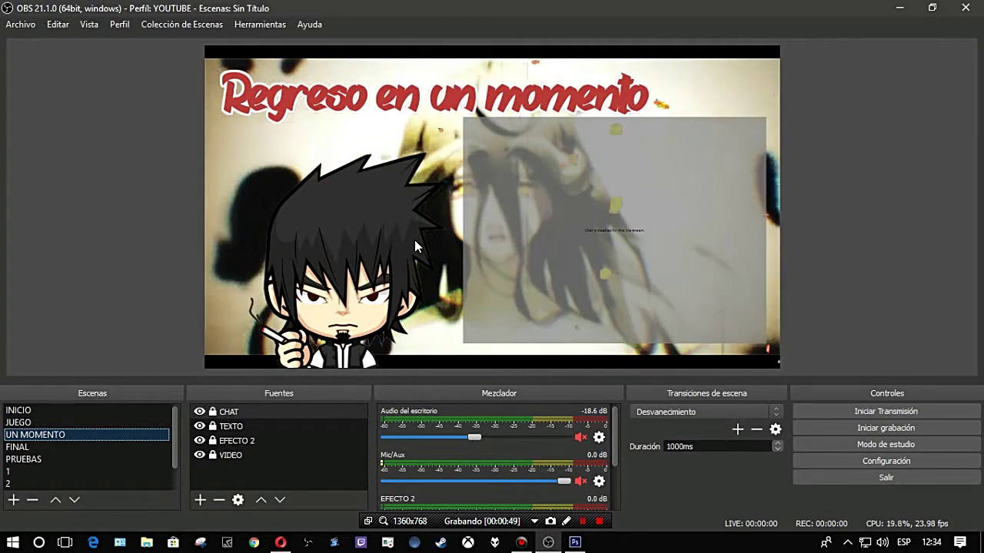
pyautogui.scroll(-1, 65, 477)
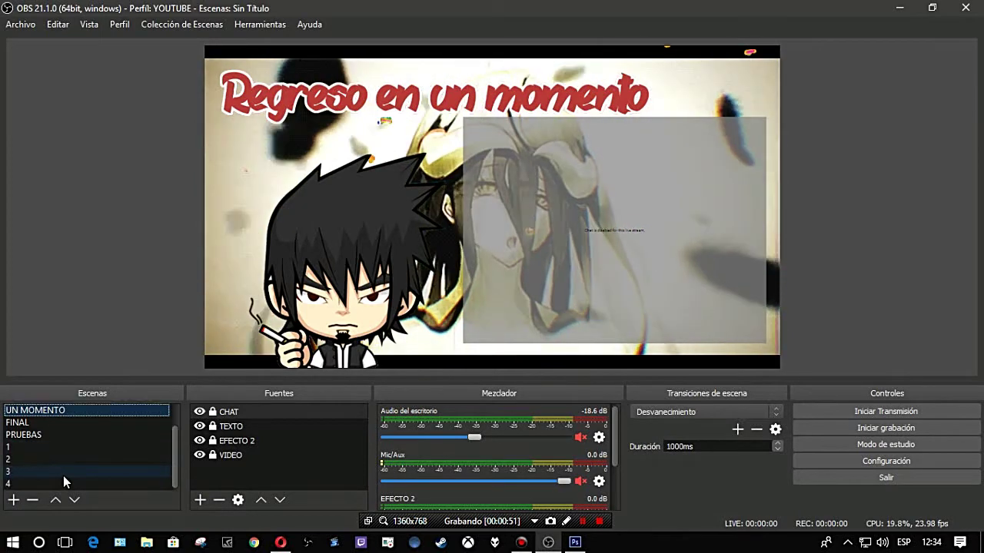
pyautogui.click(37, 471)
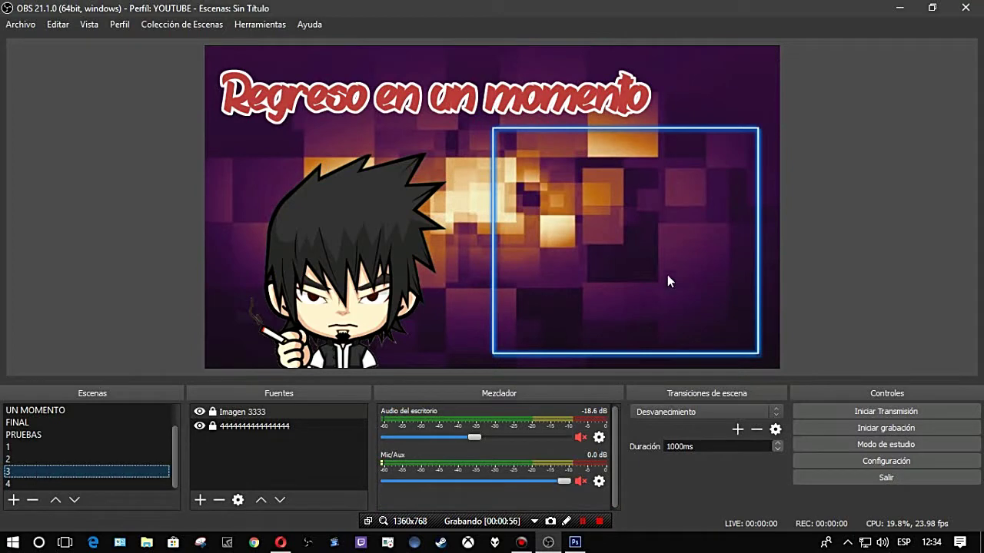
pyautogui.click(61, 409)
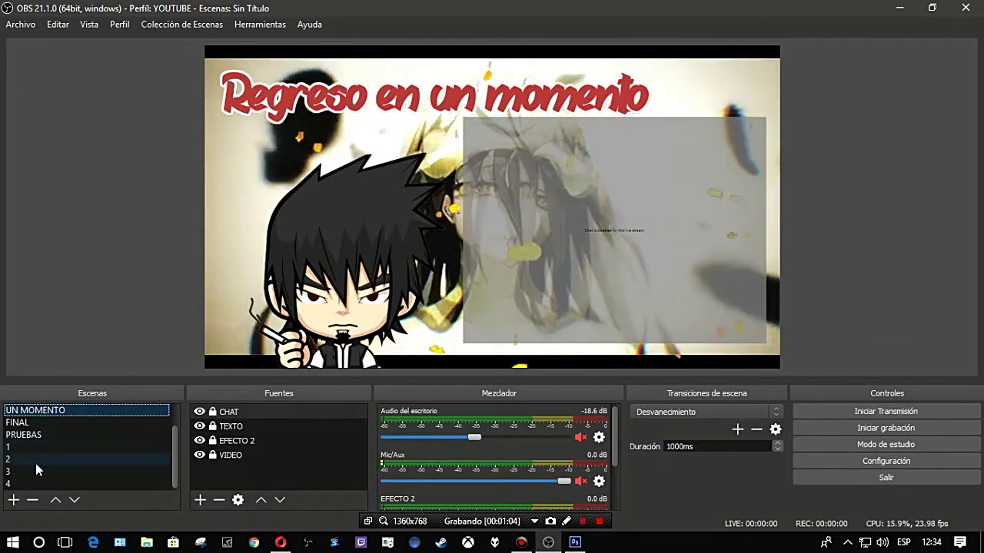
pyautogui.click(32, 470)
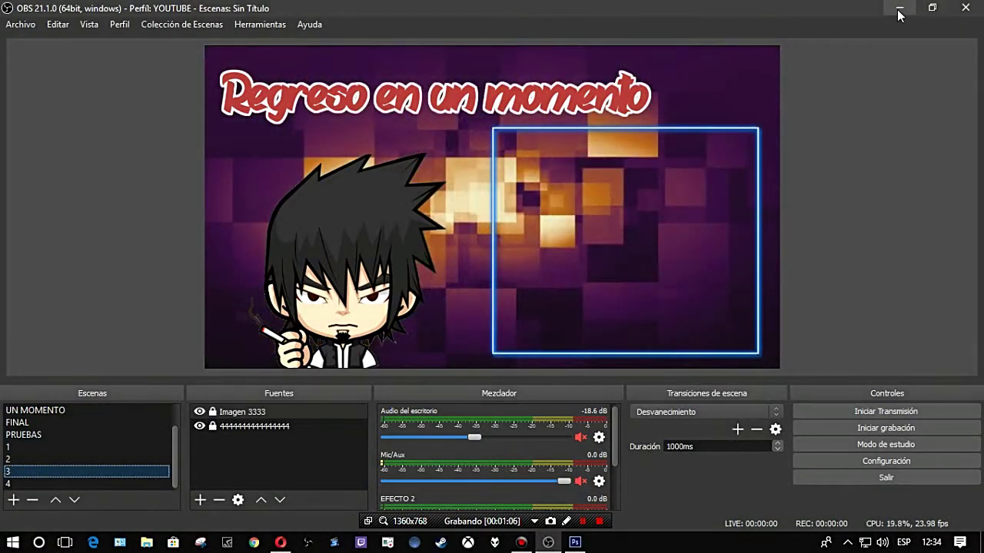
pyautogui.click(899, 9)
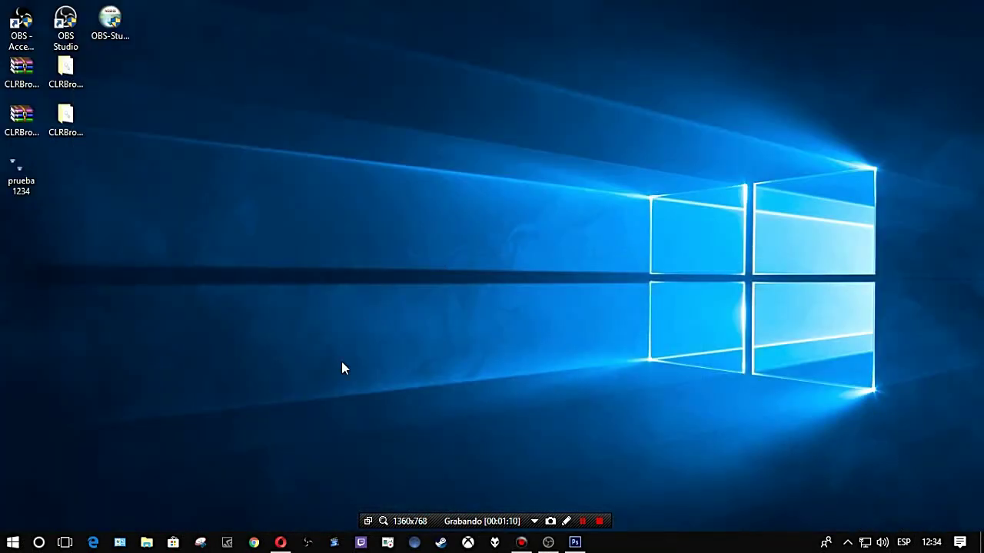
# Switch to Photoshop and create a new 1280 × 720 pixel RGB document at 72 pixels/inch with a white background
pyautogui.click(575, 541)
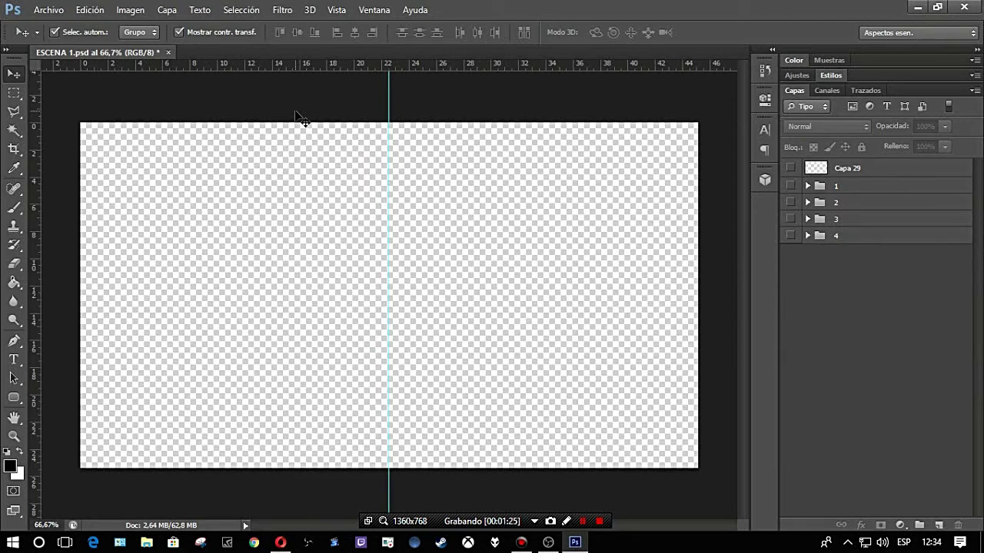
pyautogui.click(50, 11)
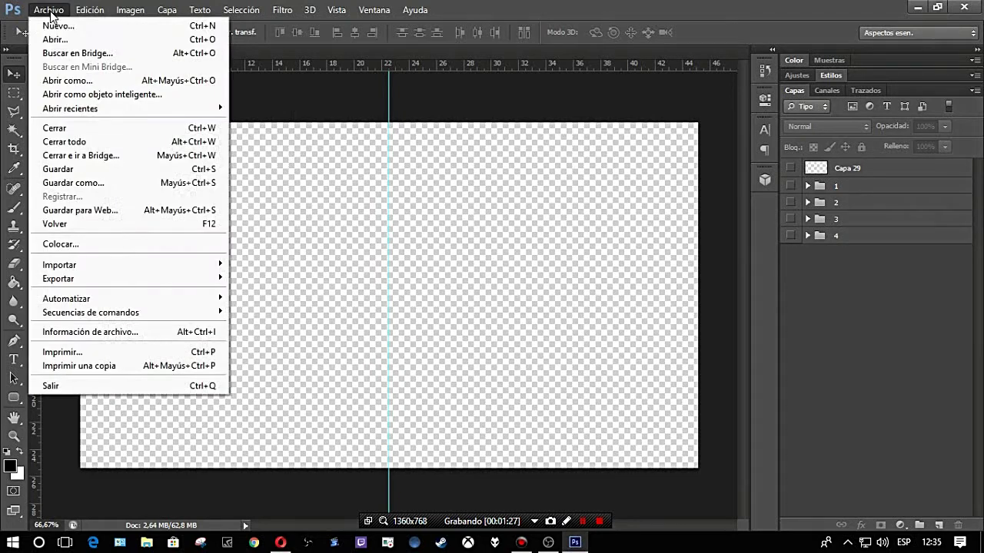
pyautogui.click(59, 26)
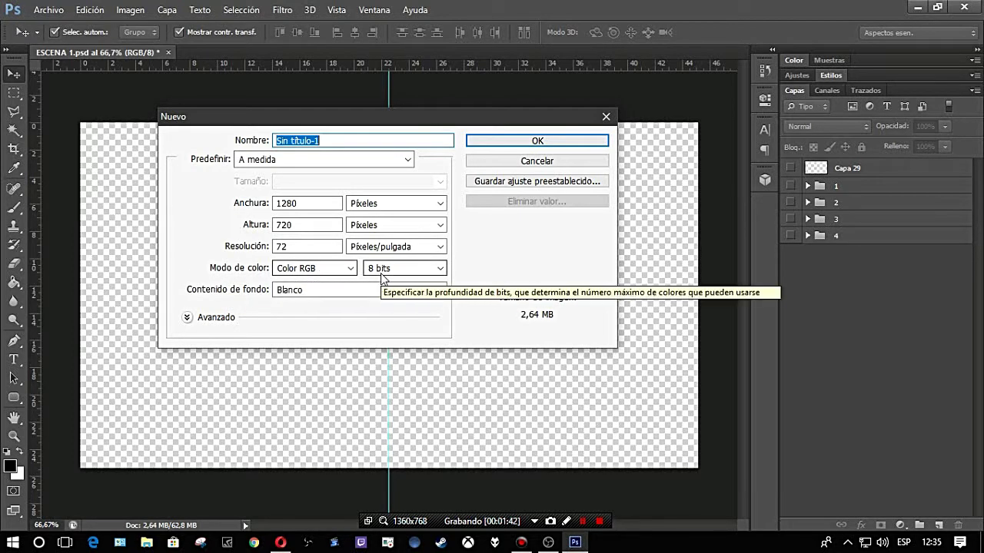
pyautogui.click(525, 142)
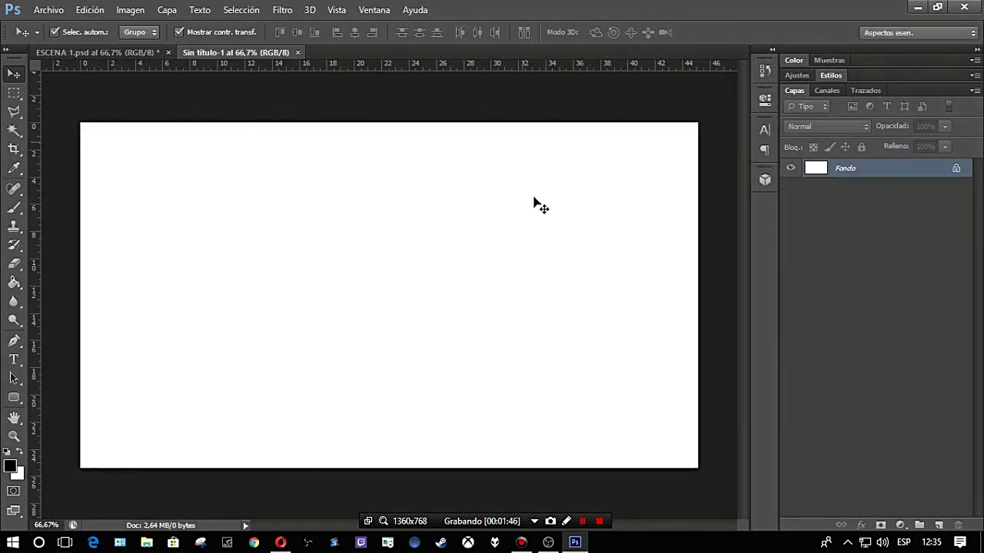
pyautogui.doubleClick(957, 169)
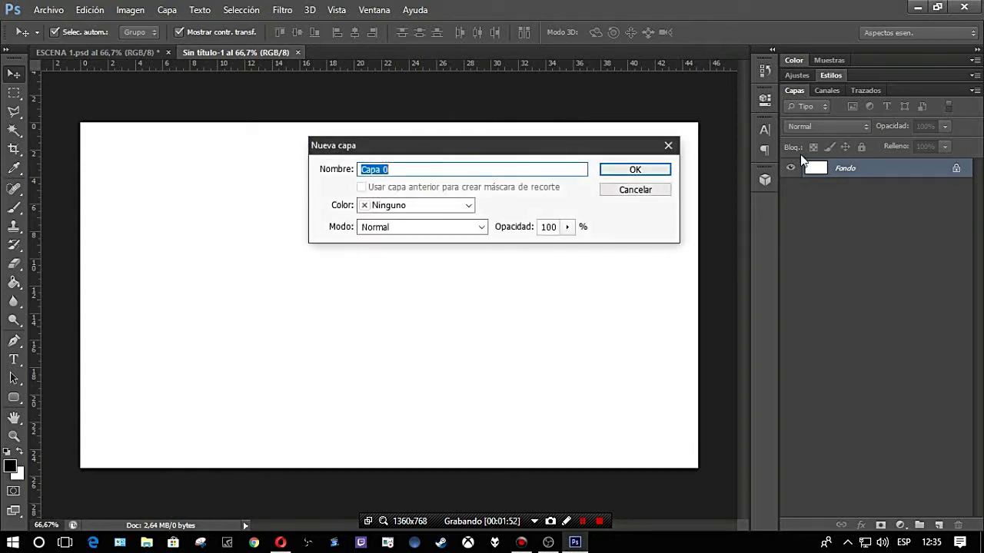
pyautogui.click(667, 146)
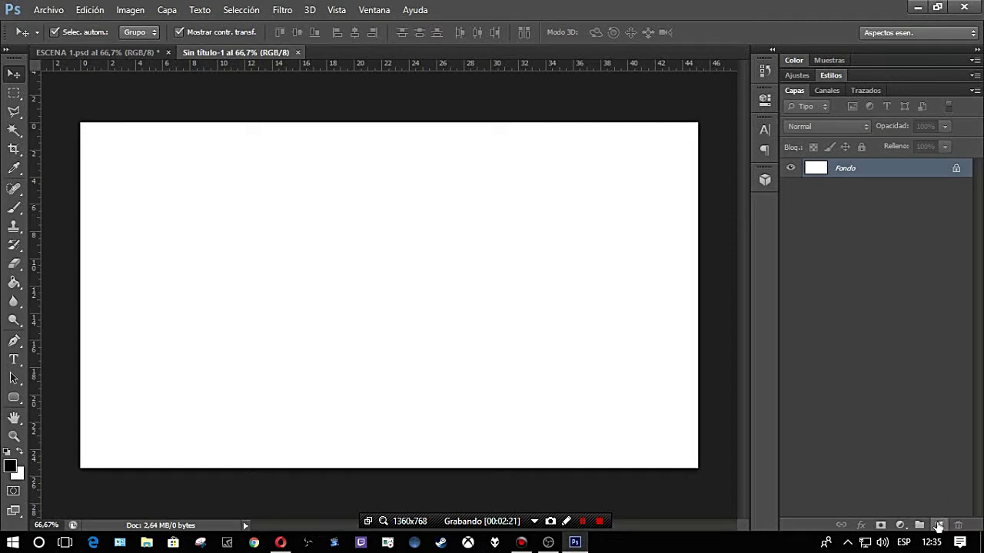
# Add two empty layers above Fondo and move Capa 2 below Capa 1
pyautogui.click(938, 525)
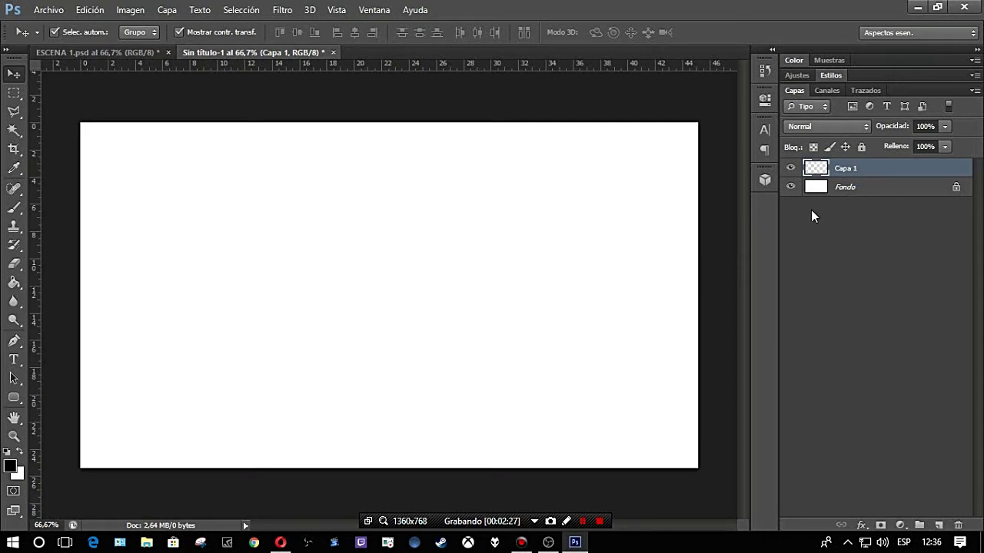
pyautogui.click(869, 192)
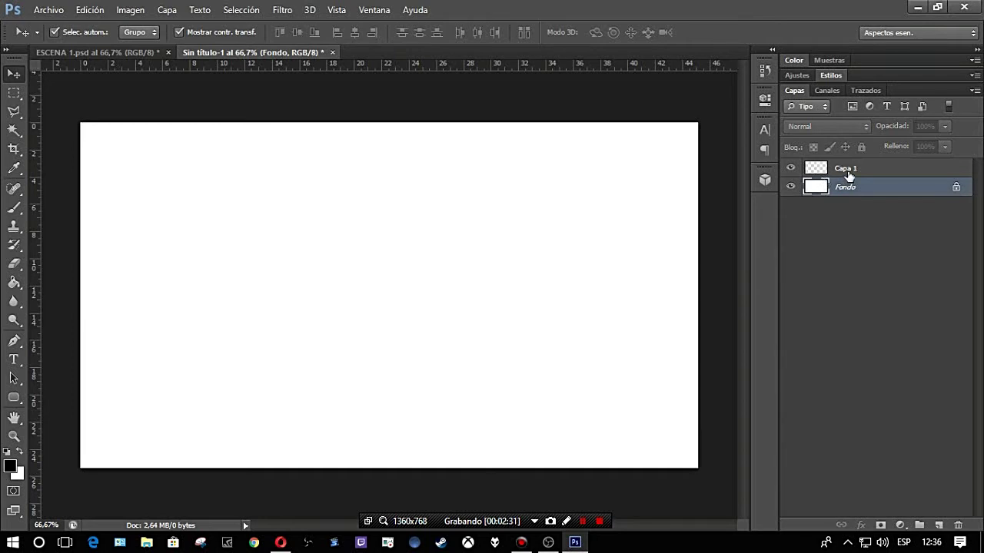
pyautogui.click(876, 171)
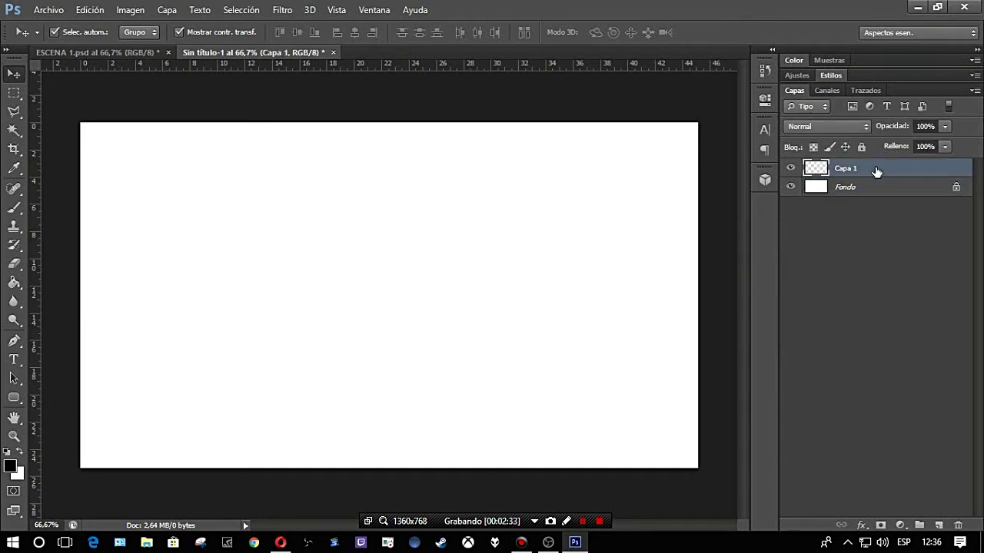
pyautogui.click(939, 525)
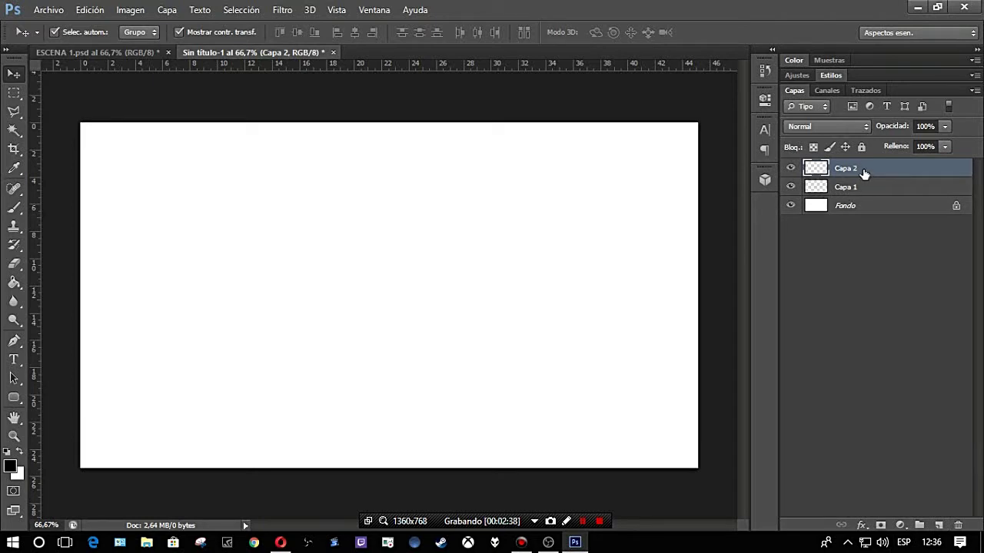
pyautogui.moveTo(874, 169); pyautogui.dragTo(874, 197)
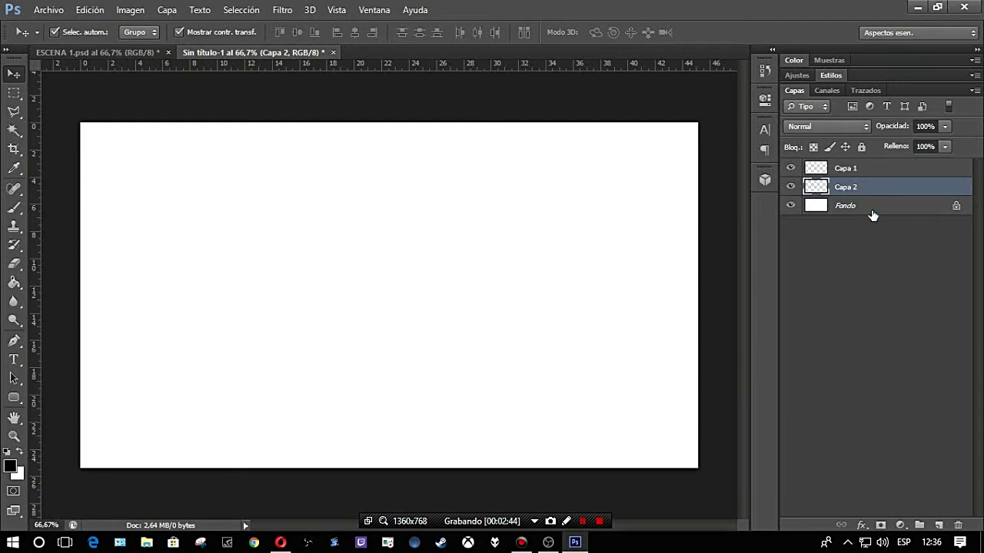
# Hide the Fondo layer and make it visible again
pyautogui.click(790, 206)
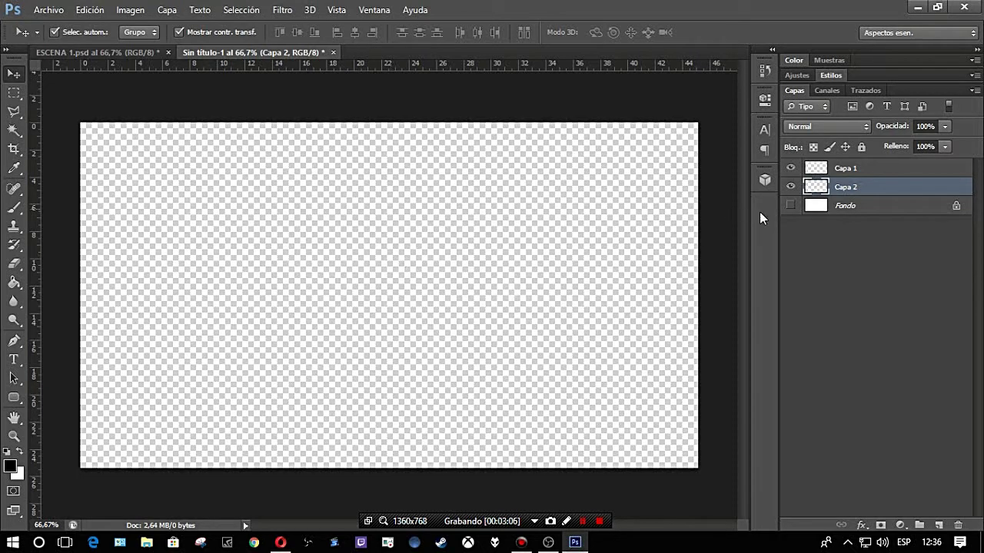
pyautogui.click(878, 173)
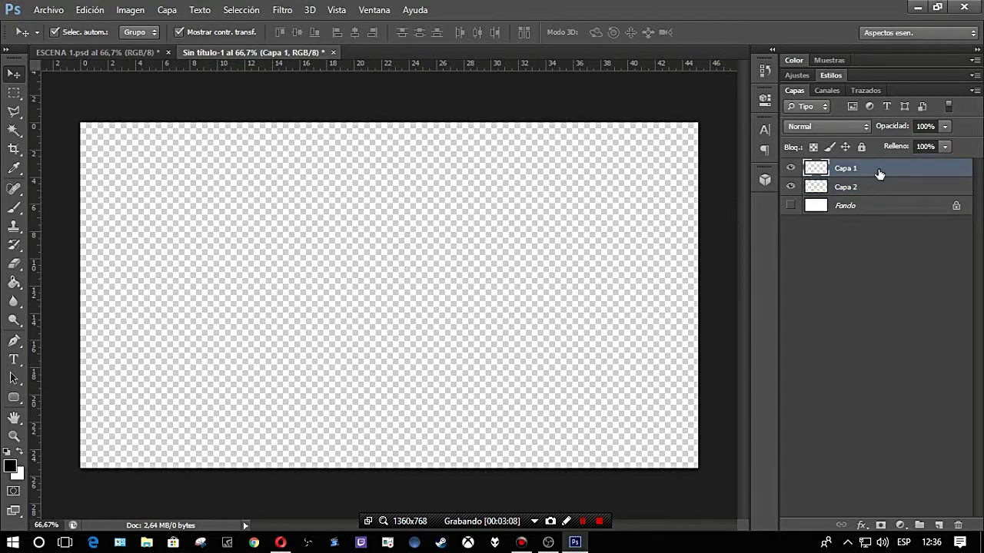
pyautogui.click(790, 205)
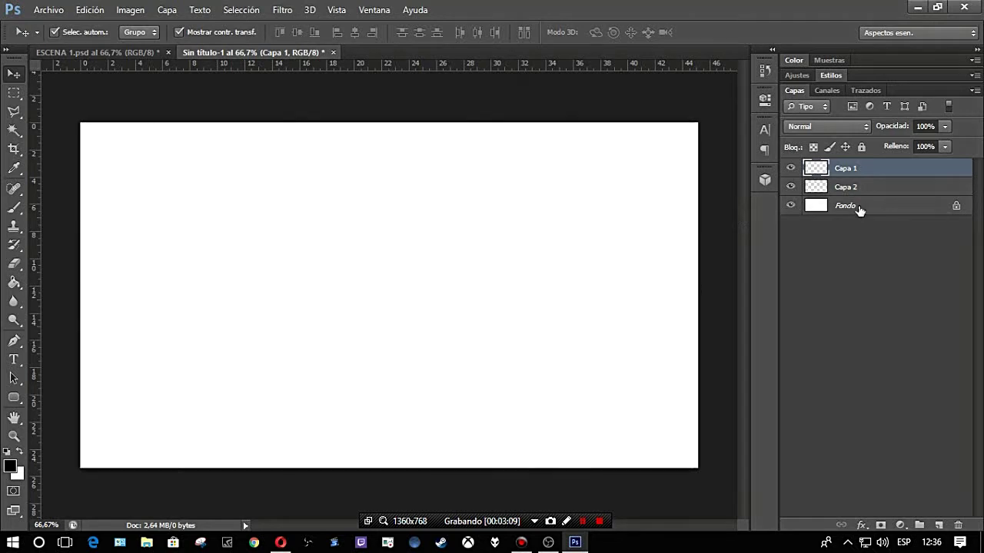
# Fill the Fondo layer with the black foreground colour using the Paint Bucket
pyautogui.click(859, 209)
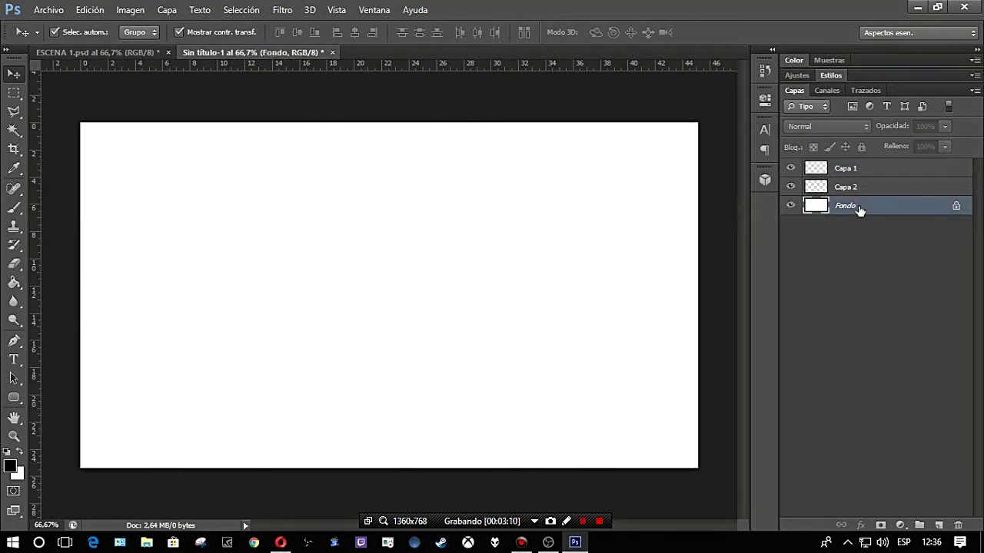
pyautogui.click(14, 283)
pyautogui.click(467, 313)
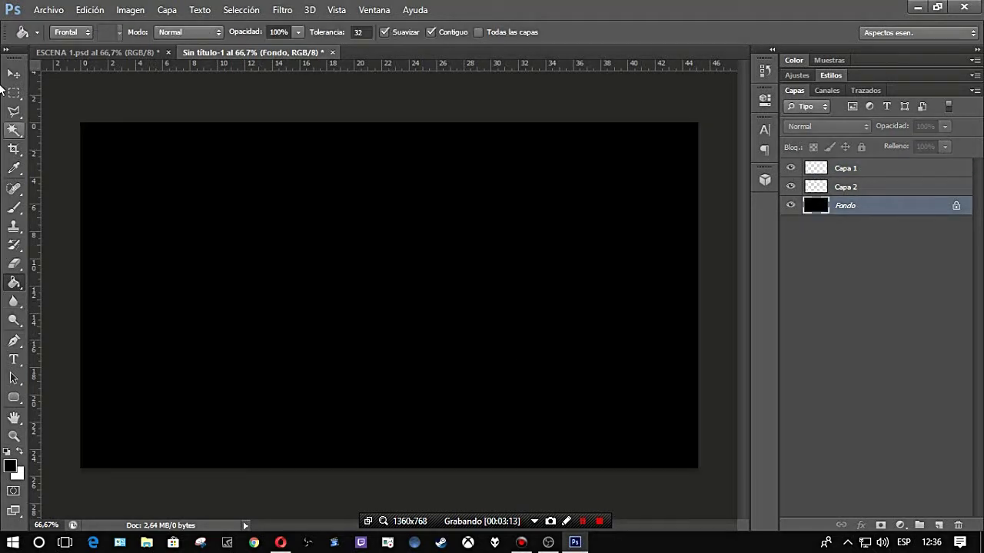
pyautogui.click(12, 75)
# Add the two-line text "Hola oli" on Capa 1 and place it in the canvas's upper-left corner
pyautogui.click(876, 170)
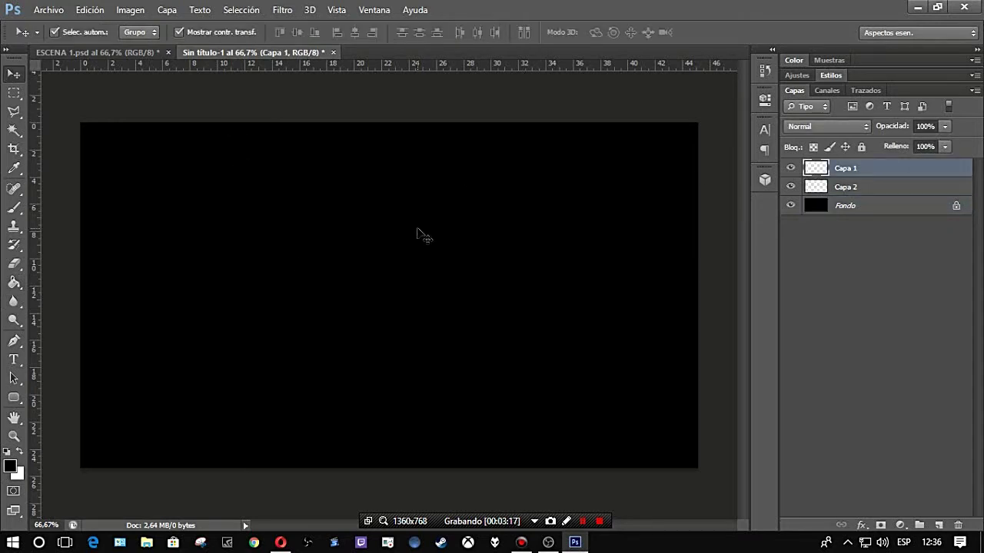
pyautogui.click(13, 361)
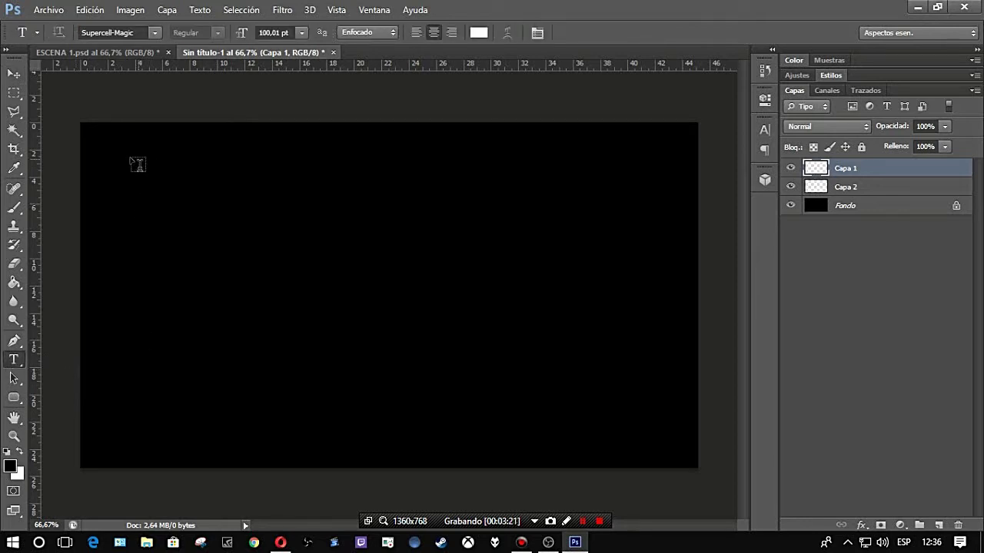
pyautogui.moveTo(107, 145); pyautogui.dragTo(326, 253)
pyautogui.write('Hola')
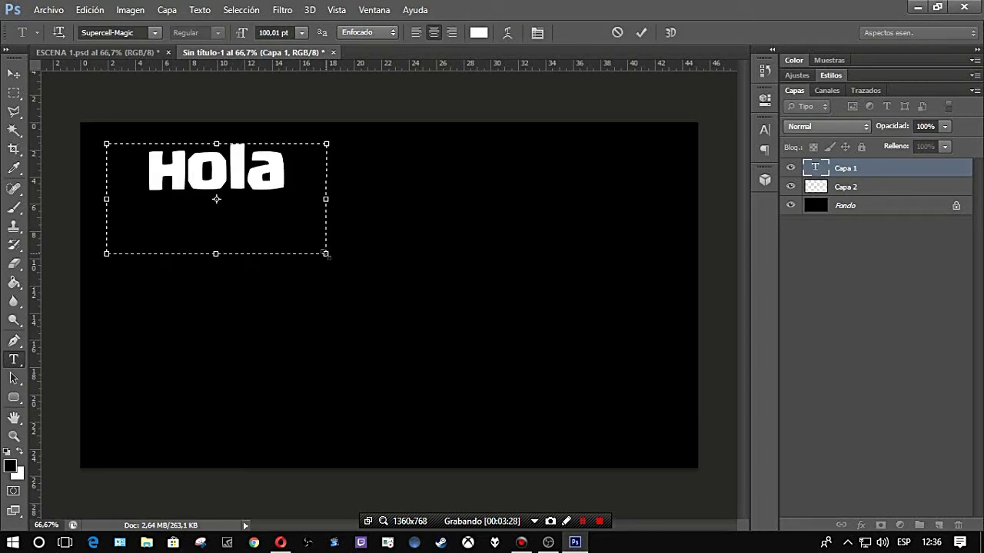
pyautogui.press('Return')
pyautogui.write('oli')
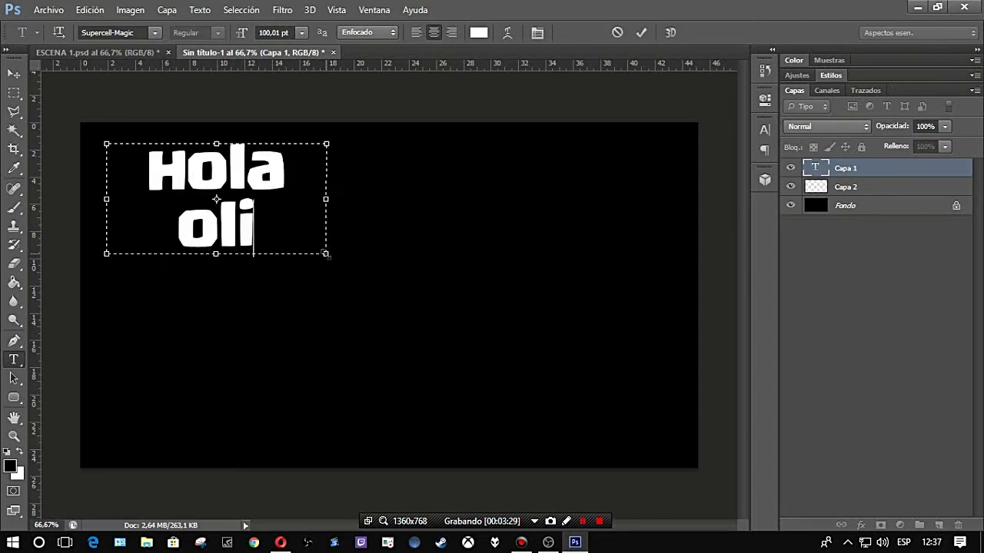
pyautogui.moveTo(246, 308); pyautogui.dragTo(241, 303)
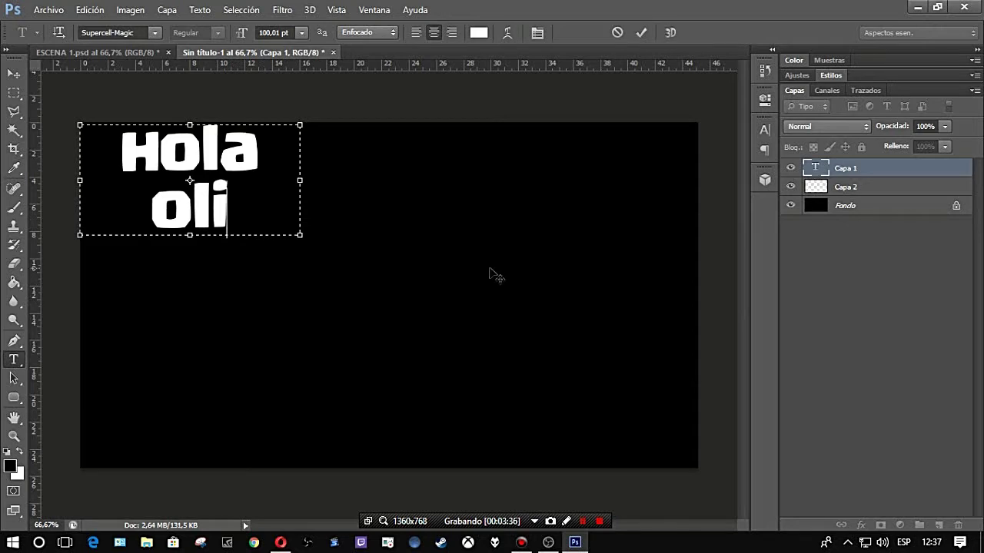
pyautogui.click(875, 174)
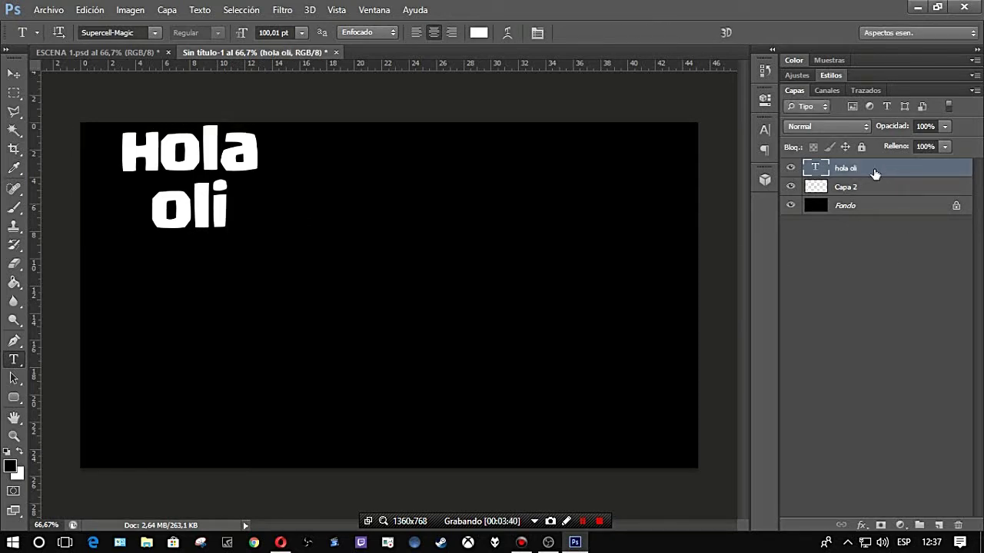
# Add a new layer above the "hola oli" text and write "espero" in a text box near the canvas centre
pyautogui.click(939, 527)
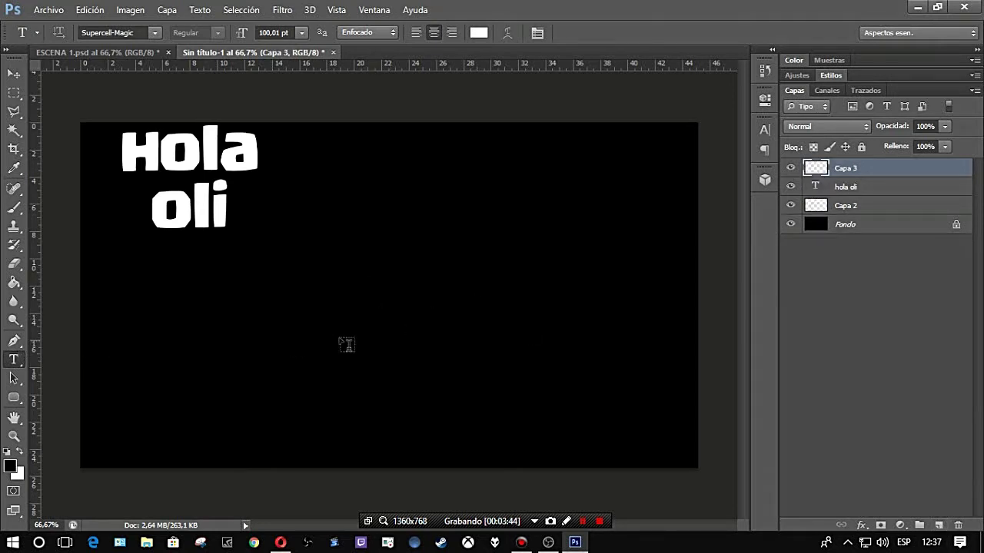
pyautogui.moveTo(598, 259); pyautogui.dragTo(293, 340)
pyautogui.write('esprero')
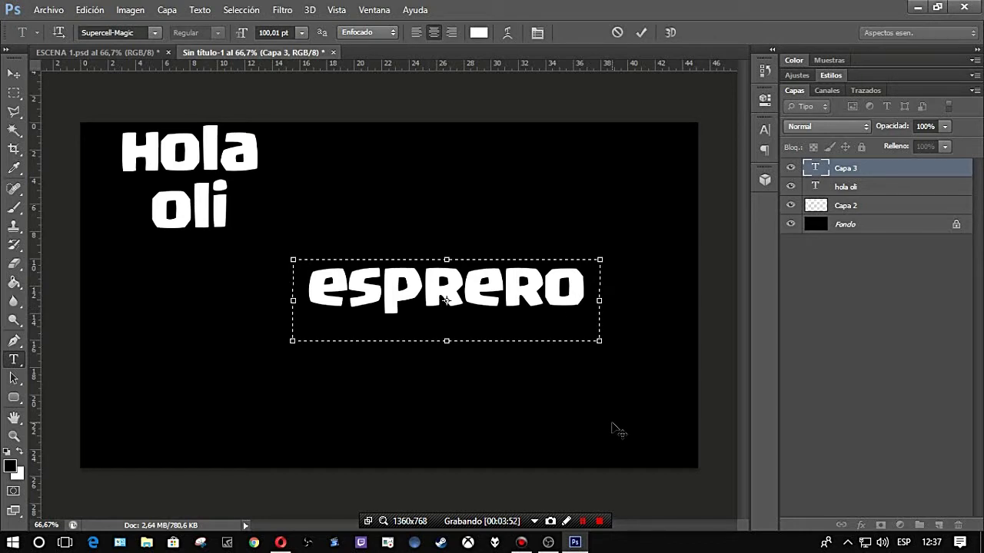
pyautogui.press('BackSpace')
pyautogui.press('BackSpace')
pyautogui.press('BackSpace')
pyautogui.press('BackSpace')
pyautogui.press('BackSpace')
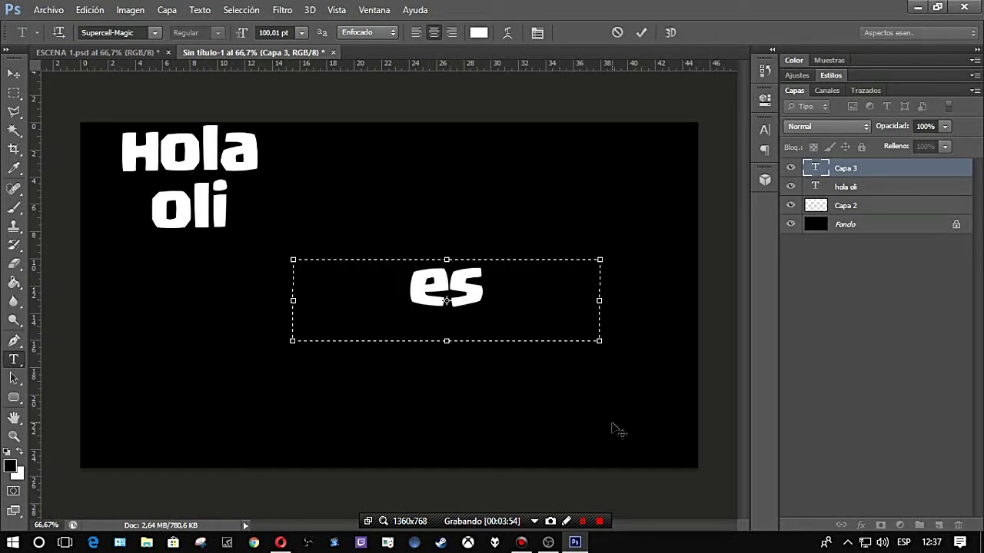
pyautogui.write('pero')
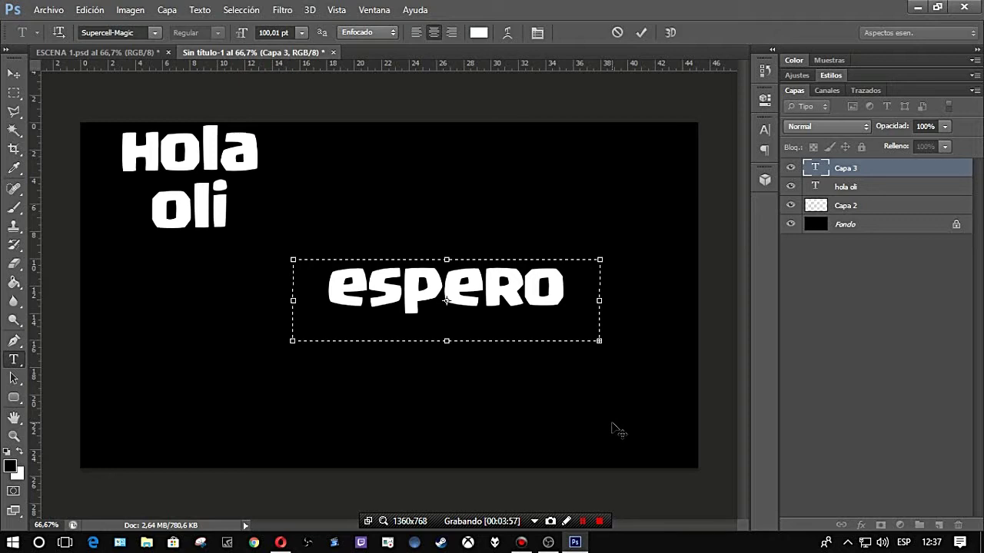
# Extend the text to "espero que te guste", enlarge its text box and move it to the canvas's lower right
pyautogui.press('BackSpace')
pyautogui.write('q')
pyautogui.press('BackSpace')
pyautogui.press('BackSpace')
pyautogui.moveTo(292, 342); pyautogui.dragTo(105, 453)
pyautogui.moveTo(364, 193); pyautogui.dragTo(472, 278)
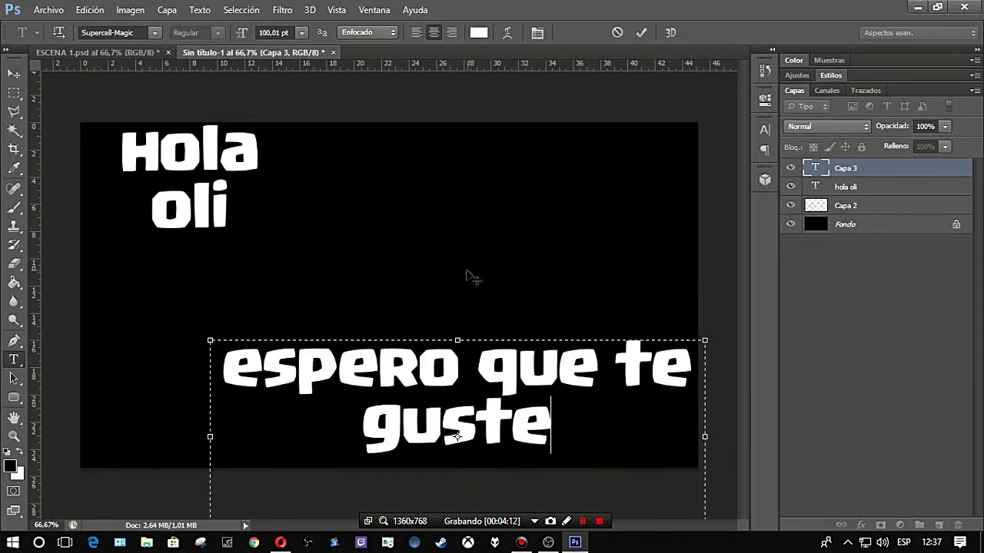
pyautogui.click(884, 306)
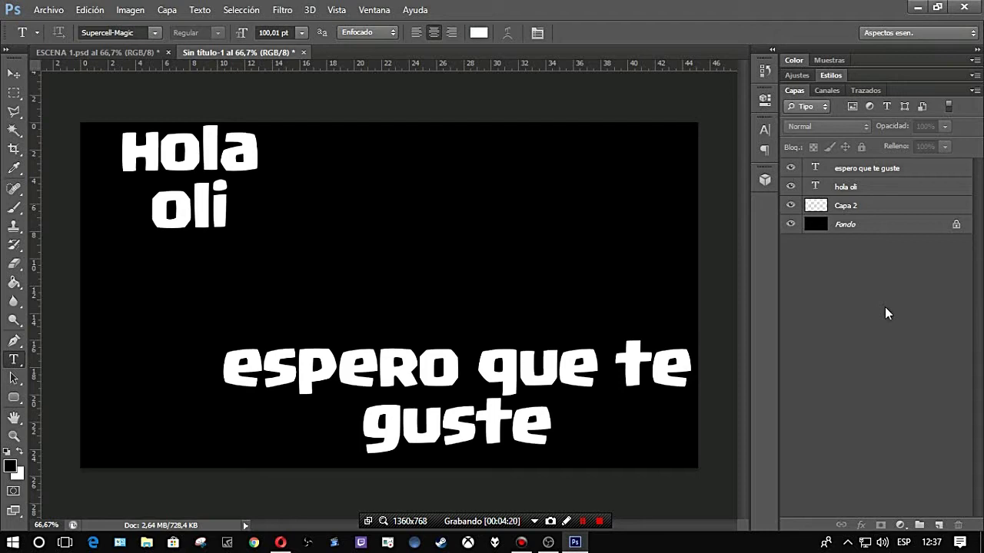
# With Capa 2 as the active layer, open homefront_korean_war-wallpaper-1280x720 from the WALLPAPERS VARIADO folder in the Imágenes library
pyautogui.click(869, 210)
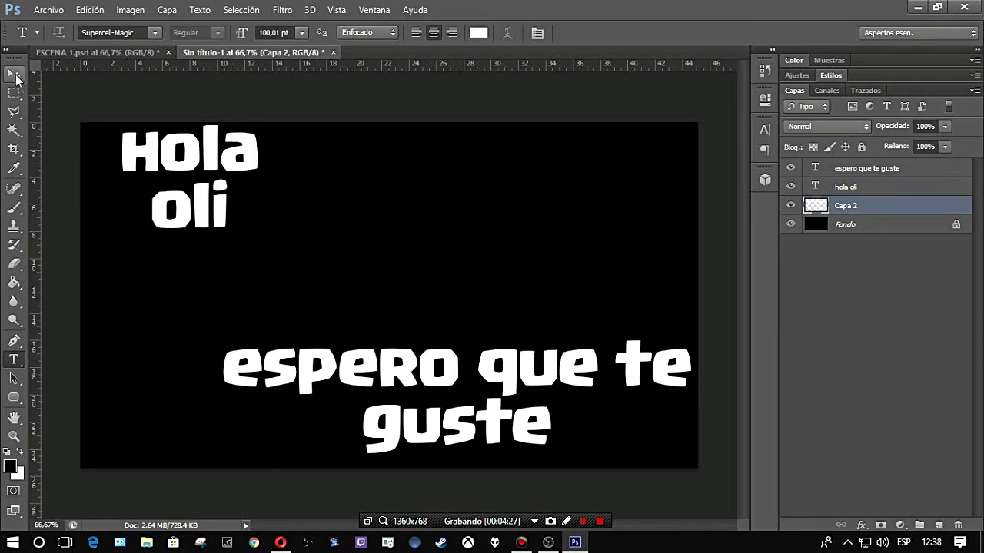
pyautogui.click(16, 77)
pyautogui.click(47, 10)
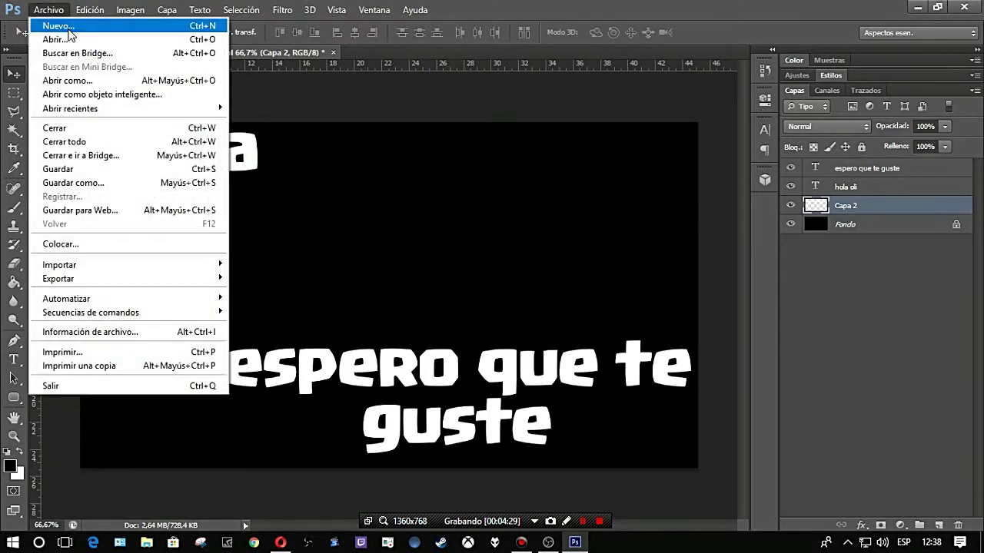
pyautogui.click(68, 37)
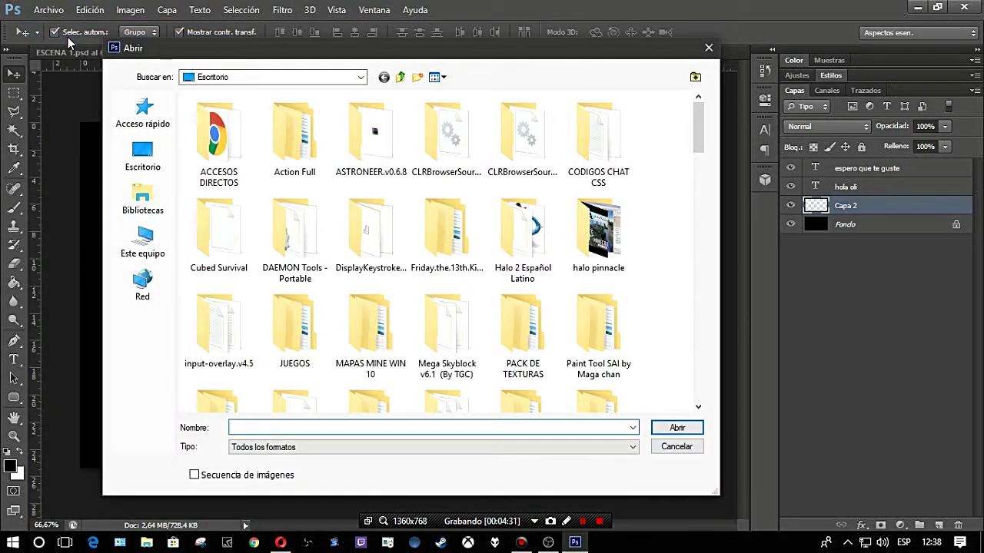
pyautogui.click(156, 202)
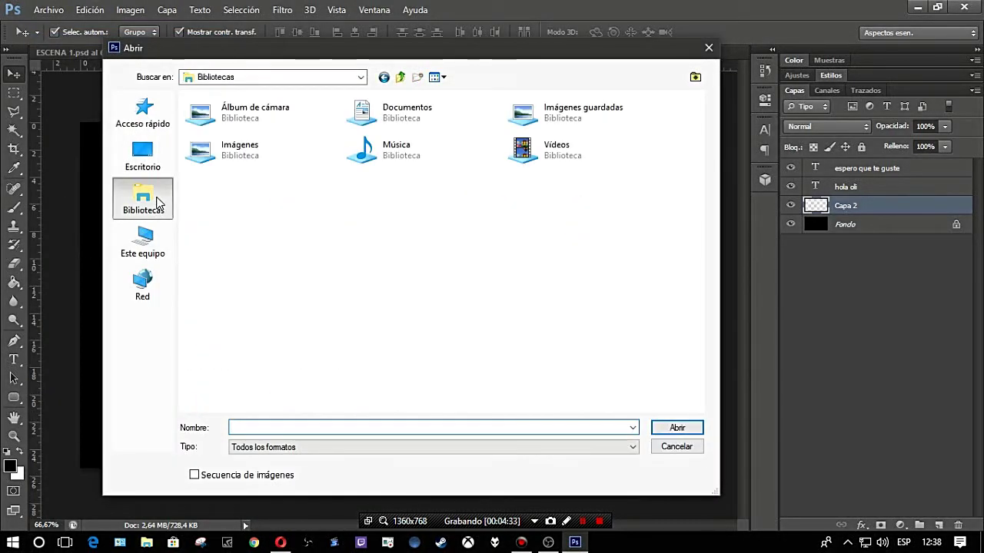
pyautogui.doubleClick(206, 156)
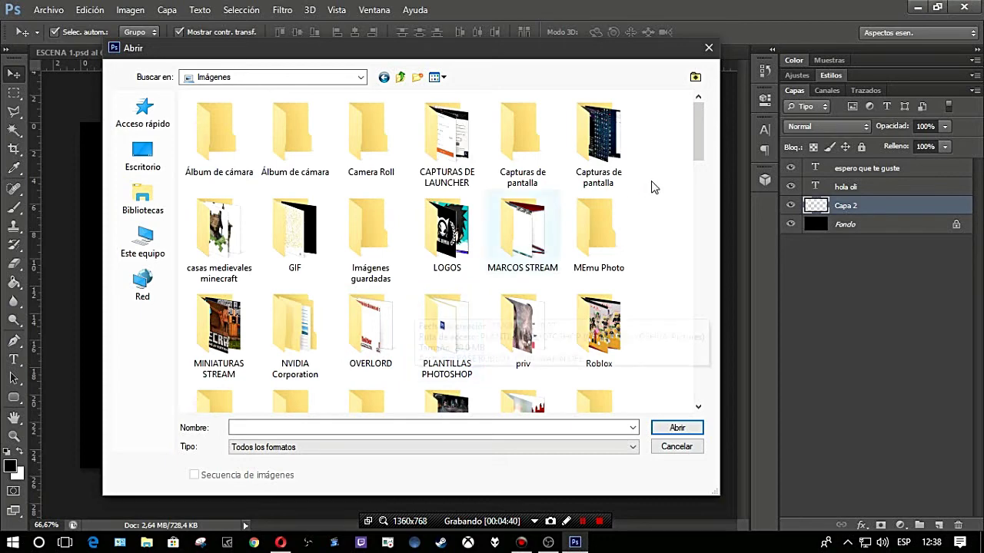
pyautogui.moveTo(695, 129); pyautogui.dragTo(700, 146)
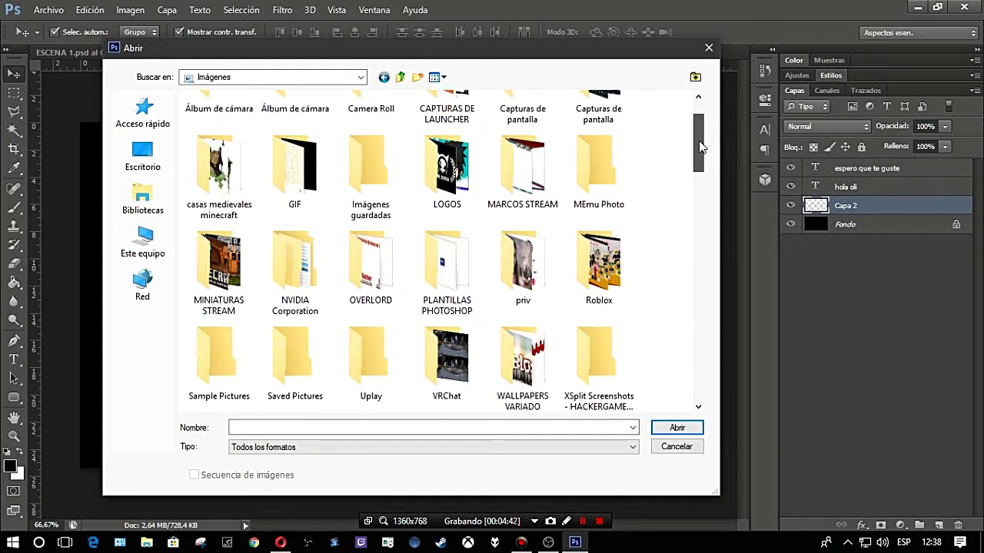
pyautogui.doubleClick(522, 361)
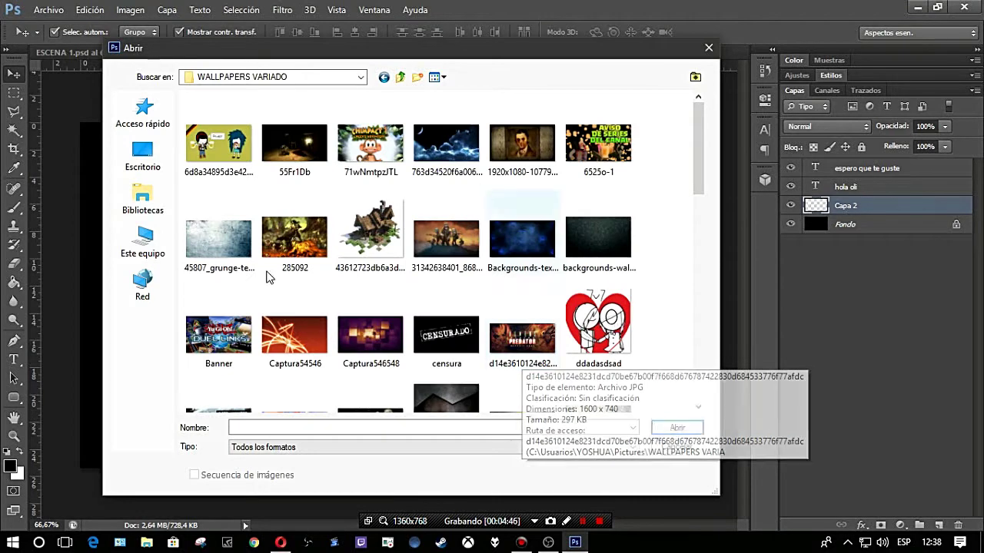
pyautogui.moveTo(701, 118); pyautogui.dragTo(701, 204)
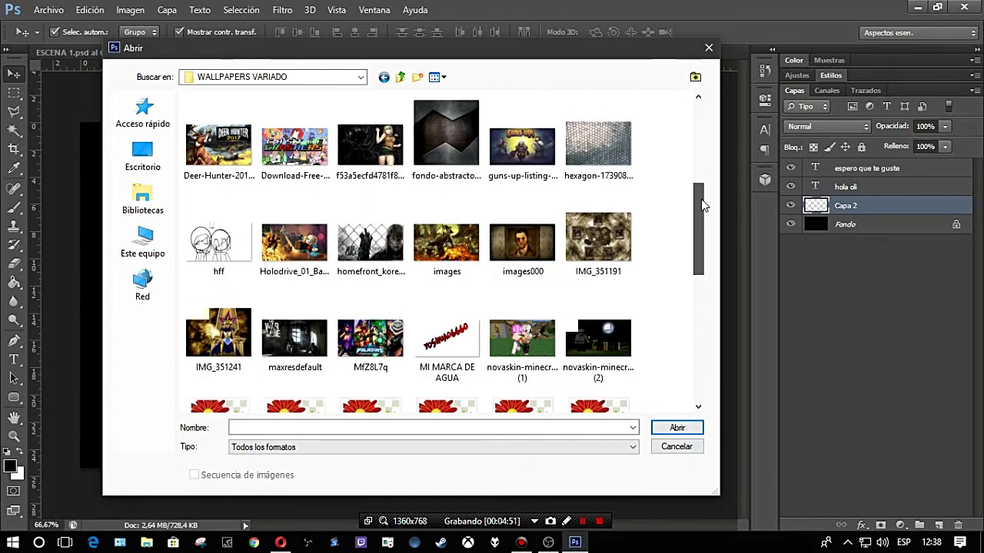
pyautogui.click(379, 241)
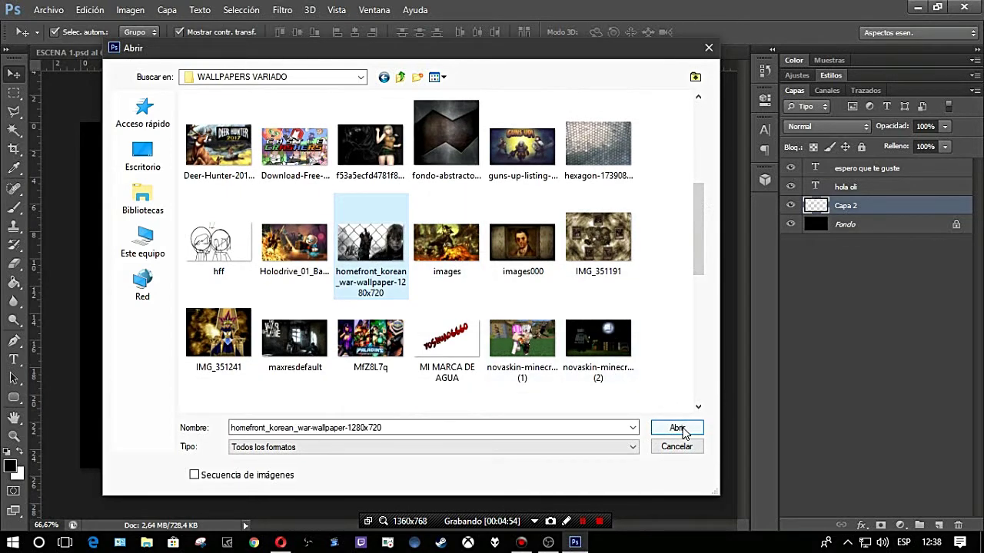
pyautogui.click(680, 431)
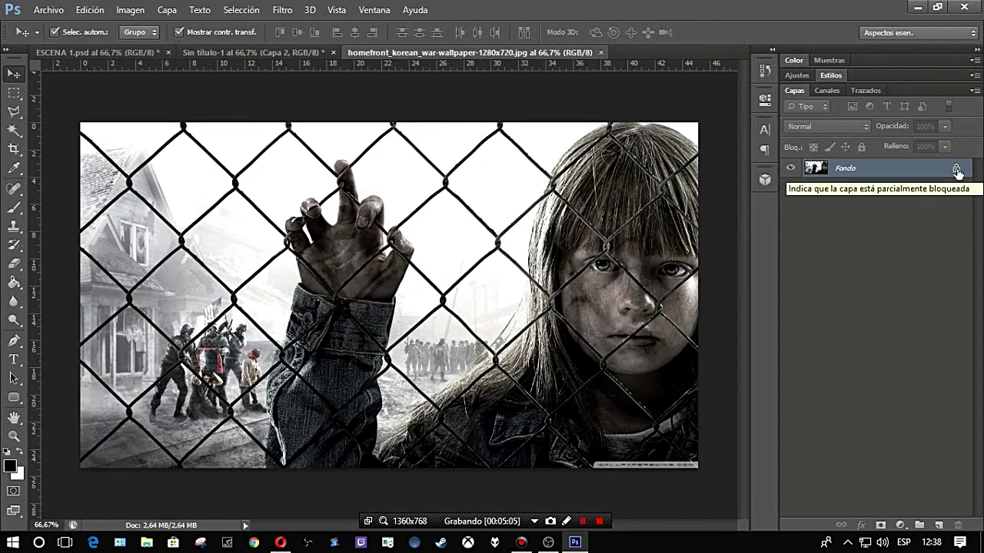
# Select the entire wallpaper with the Rectangular Marquee and move it into the Sin título-1 document on Capa 2
pyautogui.doubleClick(956, 171)
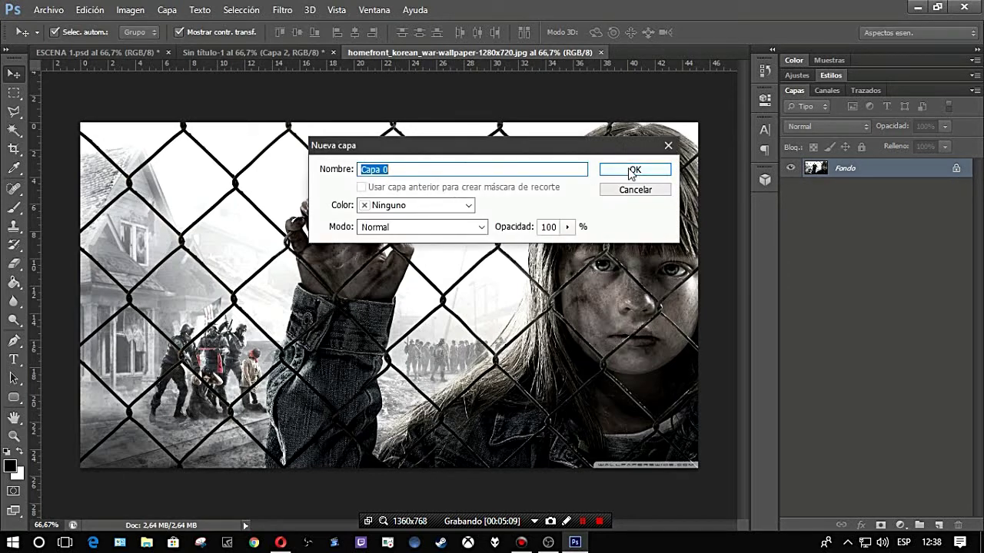
pyautogui.click(668, 145)
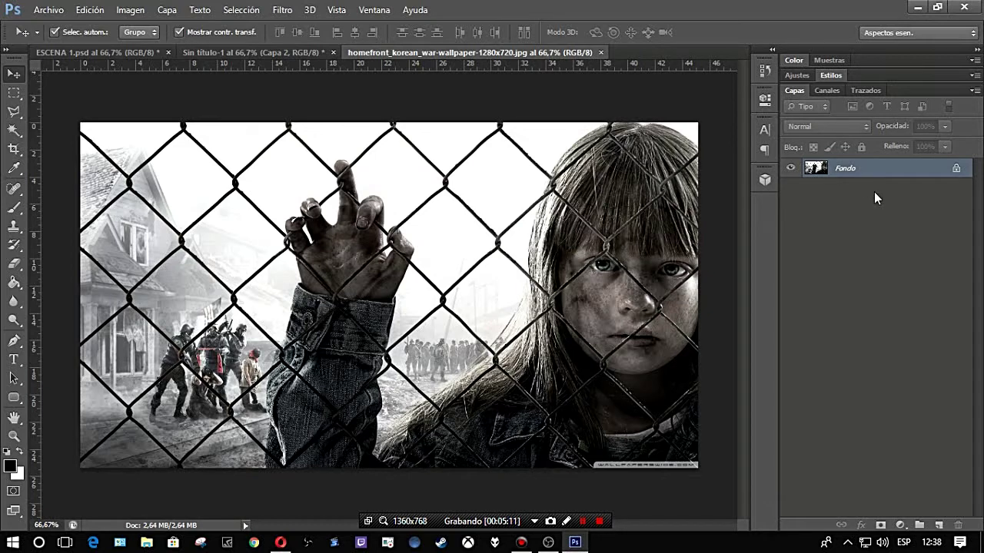
pyautogui.click(14, 93)
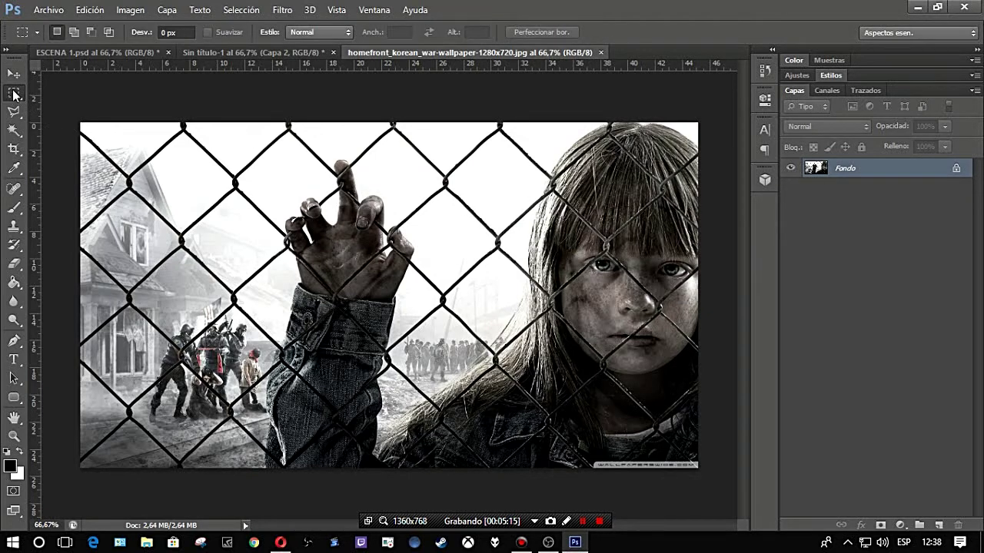
pyautogui.moveTo(71, 109); pyautogui.dragTo(744, 497)
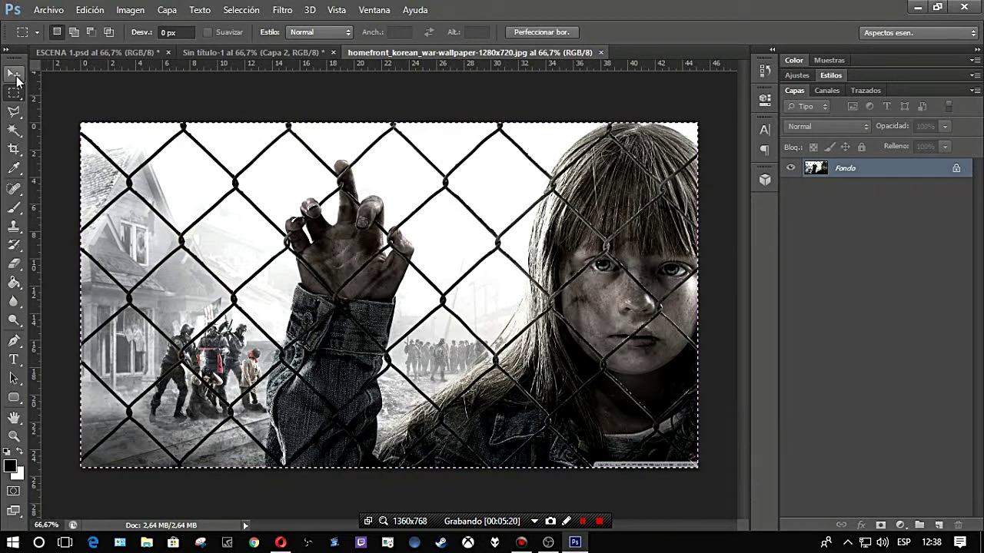
pyautogui.click(15, 74)
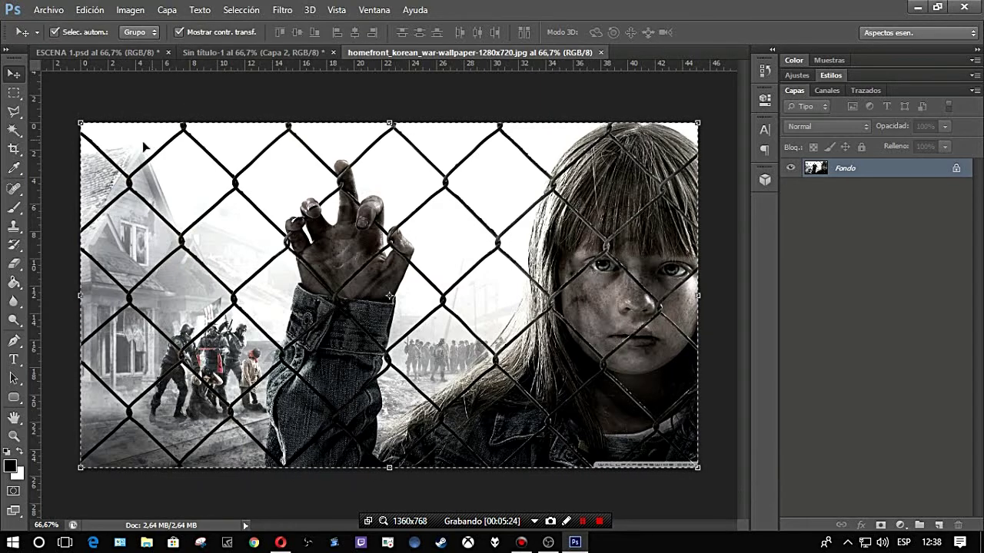
pyautogui.moveTo(138, 144)
pyautogui.mouseDown()
pyautogui.moveTo(202, 60)
pyautogui.moveTo(132, 151)
pyautogui.mouseUp()
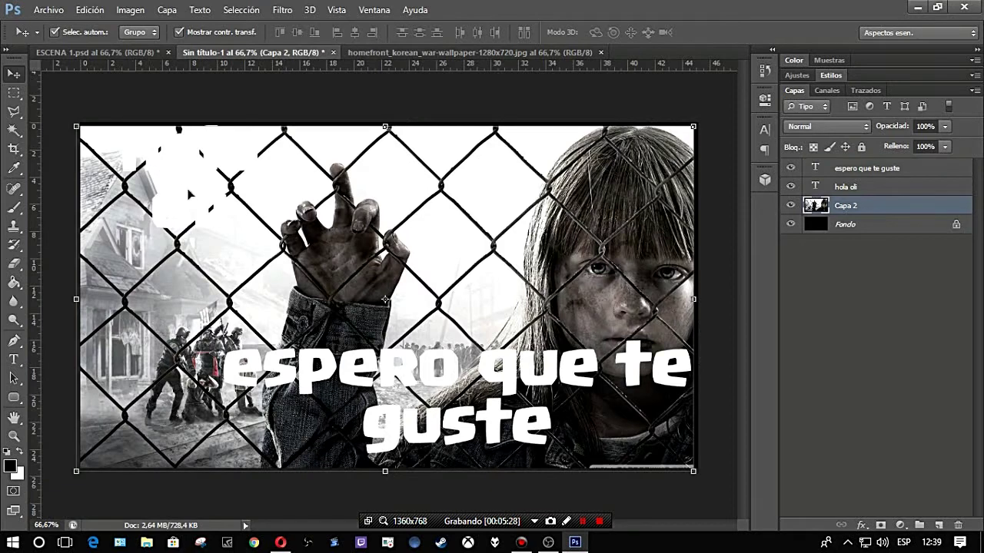
# Return to the wallpaper document, clear its selection and convert the locked Fondo background into the normal layer Capa 0
pyautogui.click(400, 53)
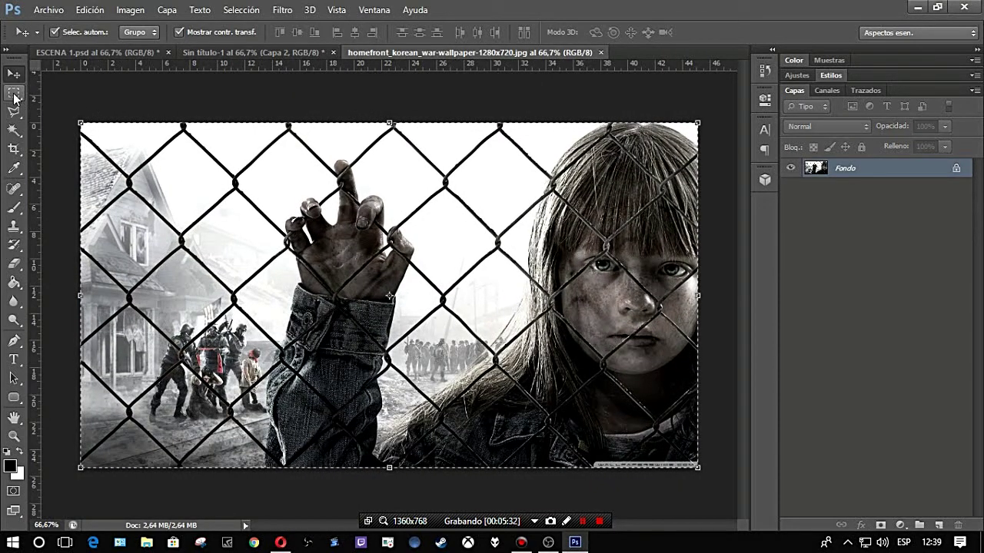
pyautogui.press('m')
pyautogui.click(659, 237)
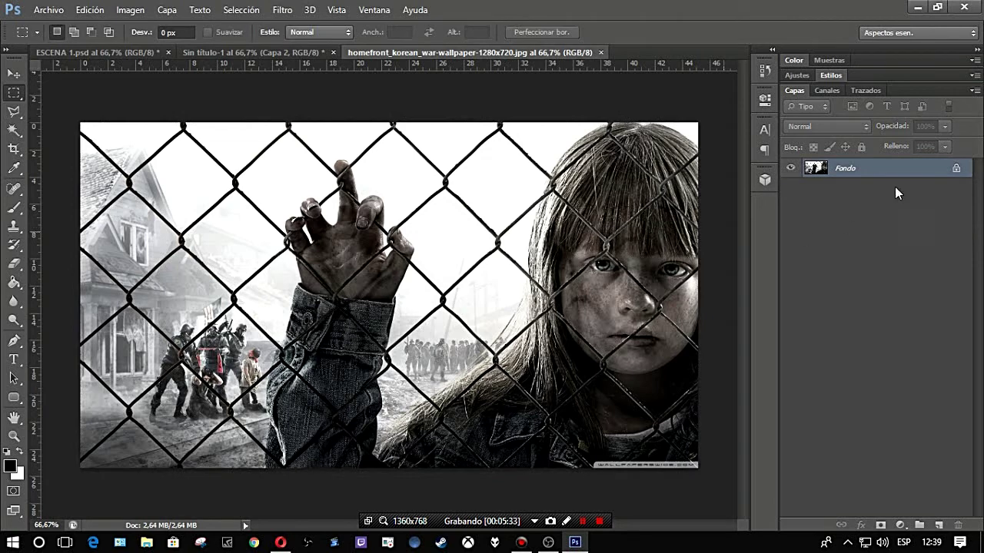
pyautogui.doubleClick(957, 169)
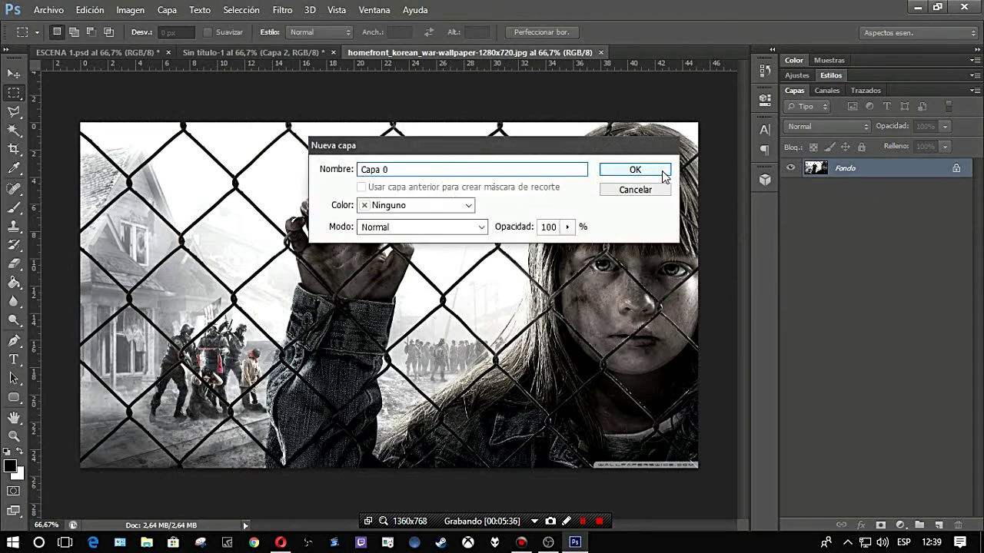
pyautogui.click(635, 169)
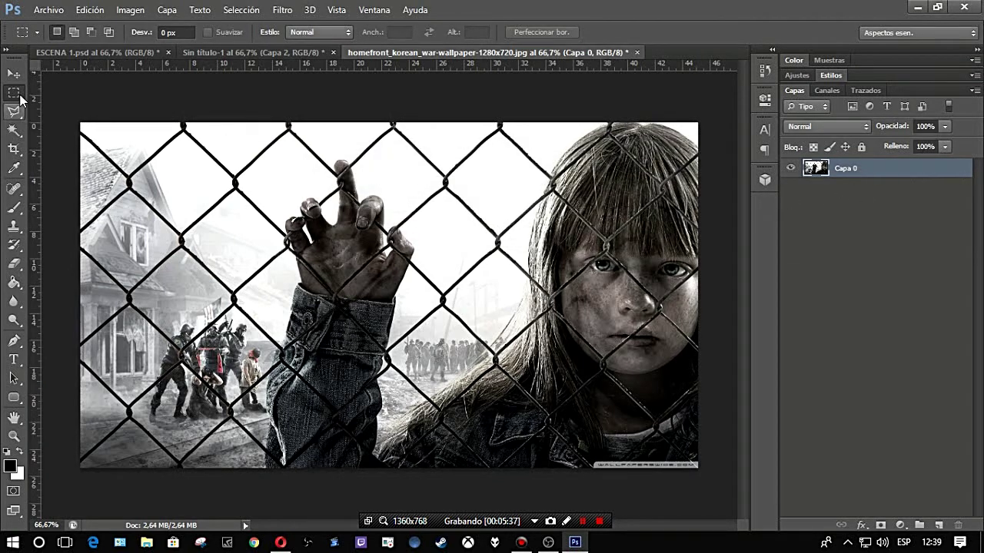
pyautogui.click(14, 78)
pyautogui.moveTo(113, 150)
pyautogui.mouseDown()
pyautogui.moveTo(135, 154)
pyautogui.moveTo(176, 192)
pyautogui.moveTo(116, 149)
pyautogui.mouseUp()
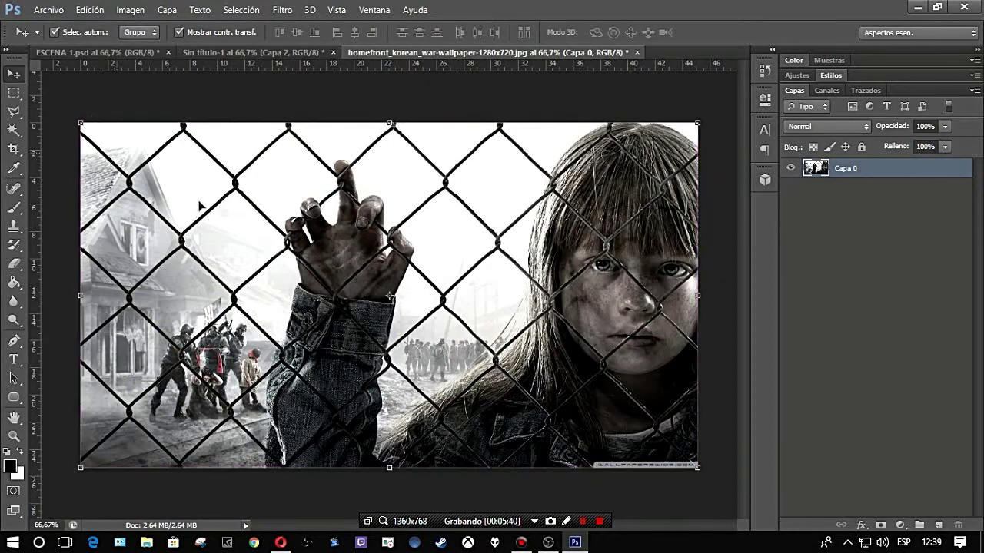
# Close the homefront wallpaper document without saving its changes
pyautogui.click(271, 52)
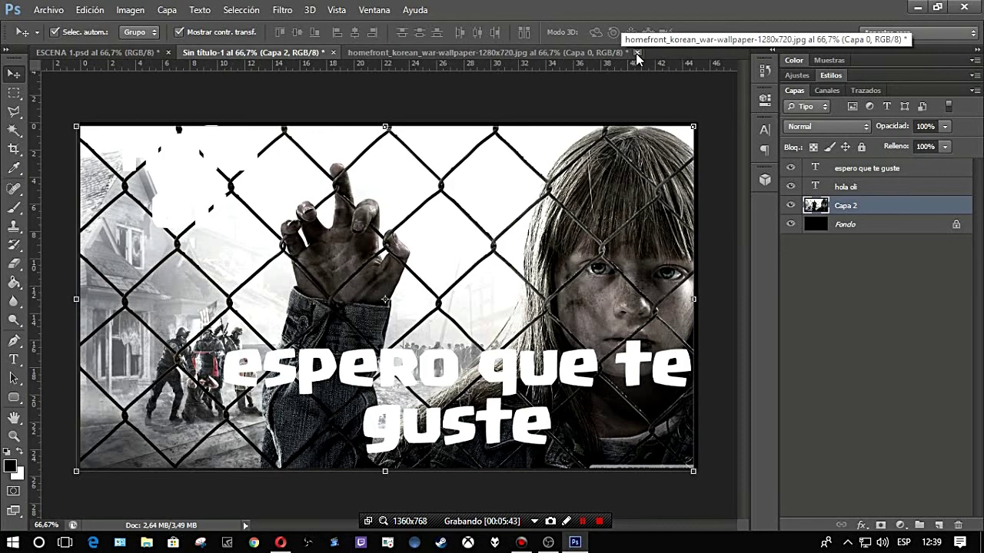
pyautogui.click(637, 53)
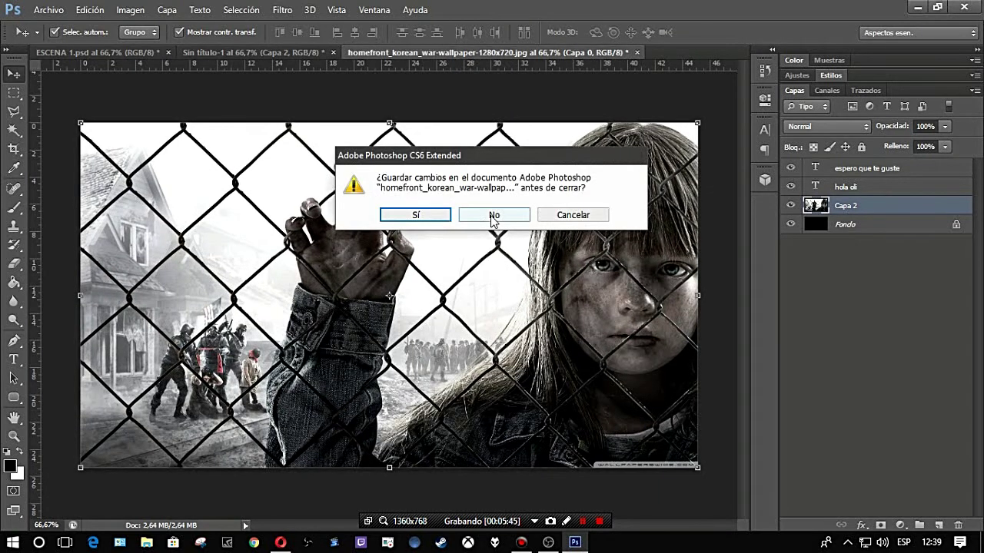
pyautogui.click(494, 216)
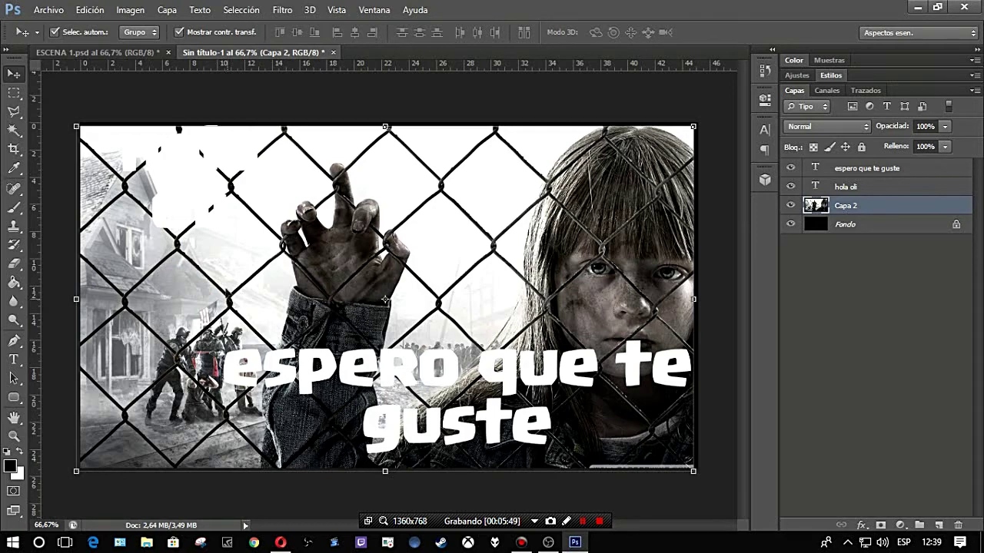
# Align the wallpaper on Capa 2 with the canvas edges and enlarge it slightly from its lower-right corner to cover the canvas
pyautogui.moveTo(509, 212); pyautogui.dragTo(516, 216)
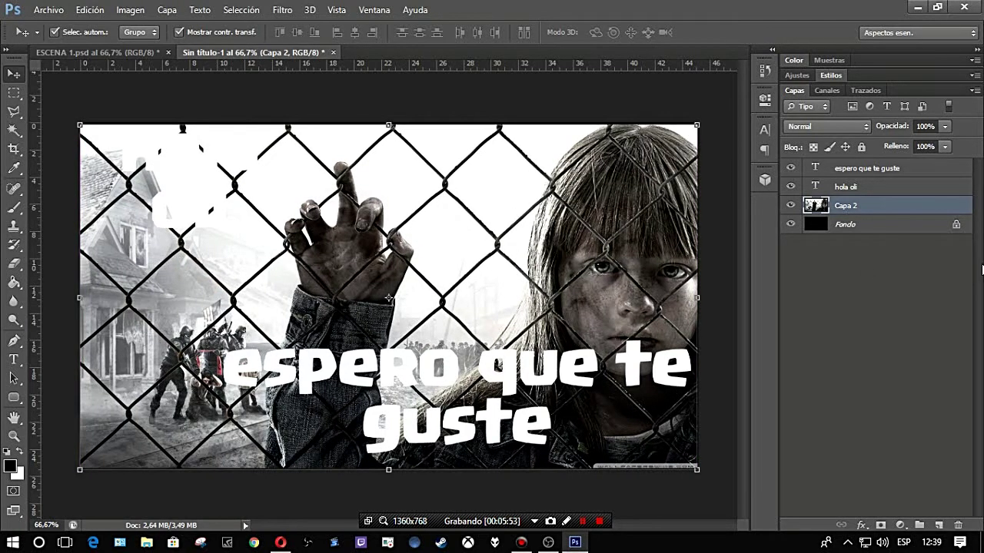
pyautogui.click(876, 301)
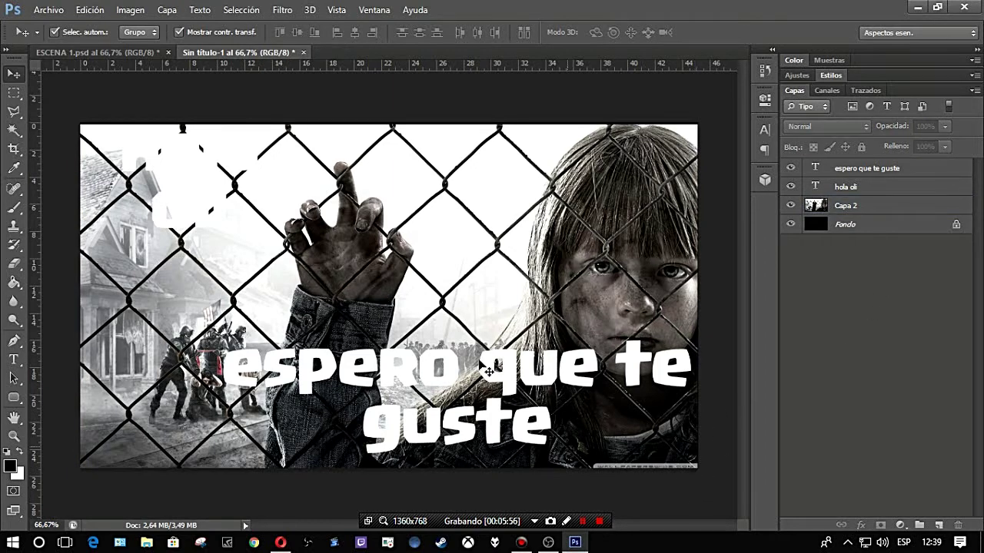
pyautogui.click(450, 294)
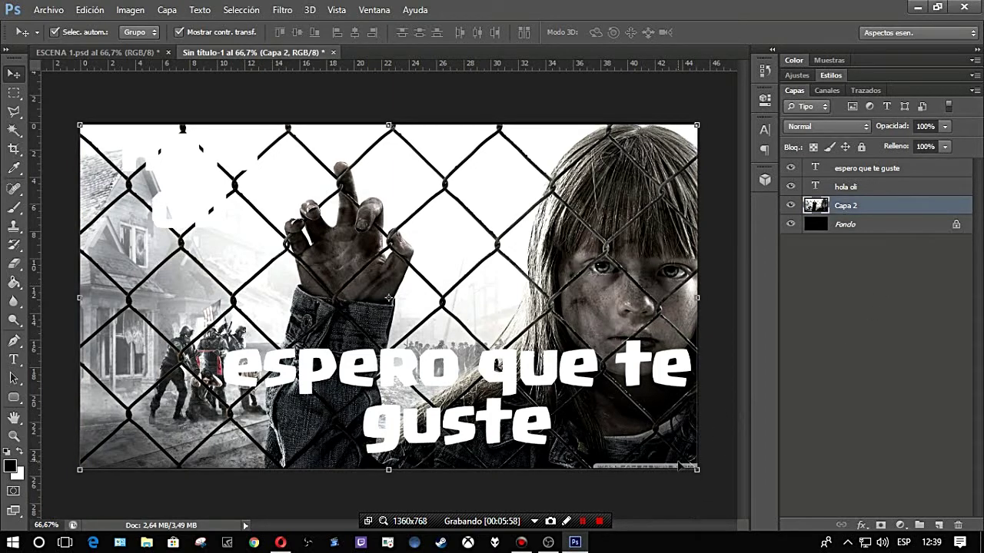
pyautogui.moveTo(698, 472); pyautogui.dragTo(707, 481)
pyautogui.press('Return')
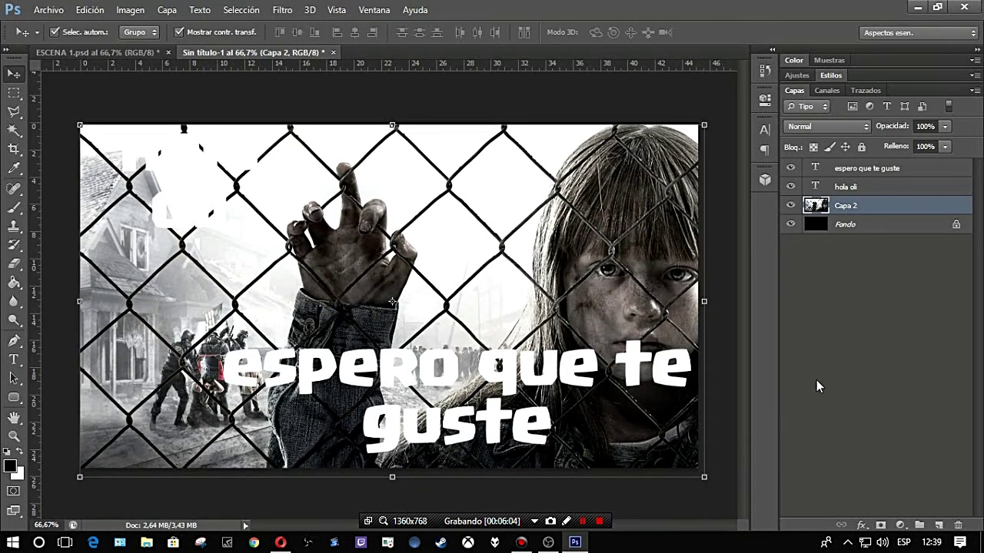
pyautogui.click(825, 369)
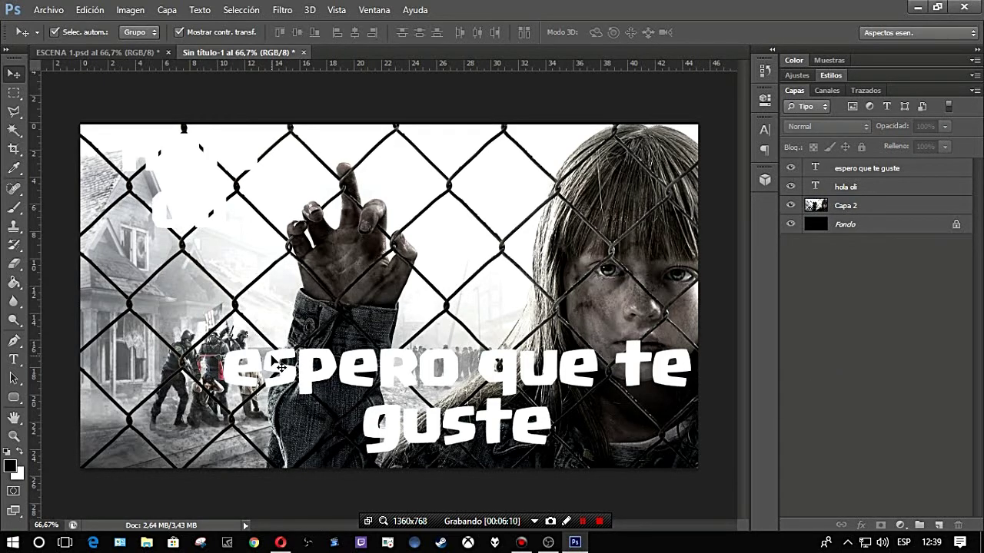
# Change the colour of all the "Hola oli" text to black
pyautogui.click(922, 171)
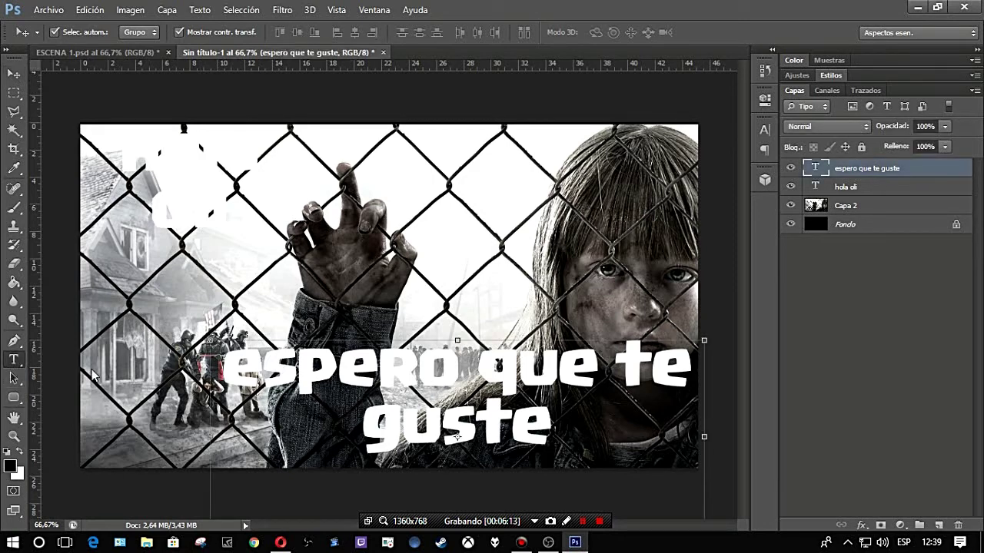
pyautogui.press('t')
pyautogui.click(200, 211)
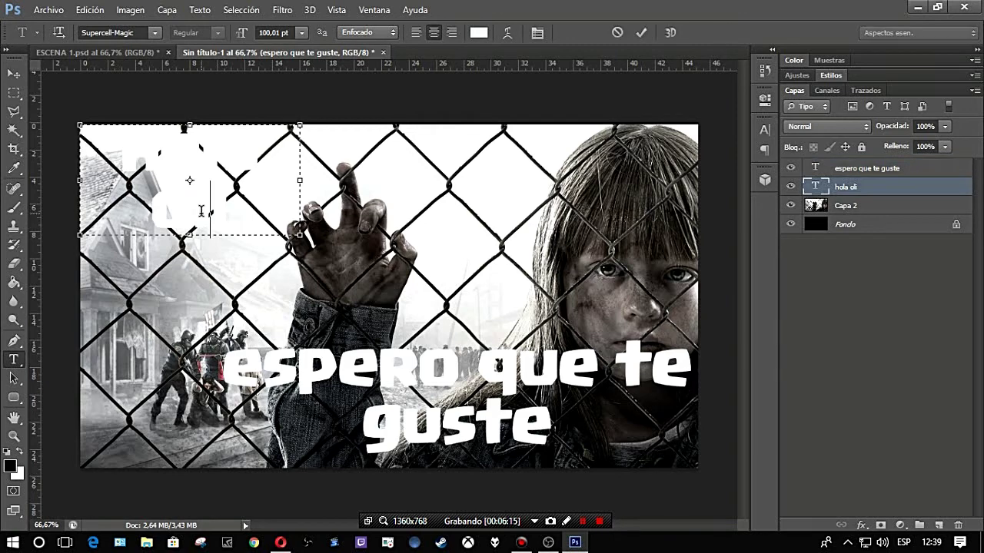
pyautogui.moveTo(227, 223); pyautogui.dragTo(96, 135)
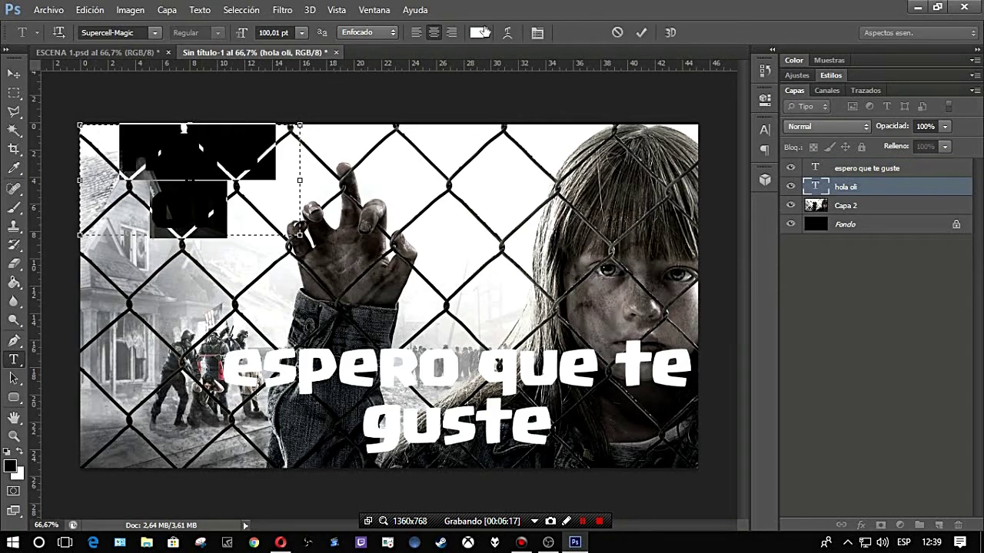
pyautogui.click(478, 33)
pyautogui.moveTo(343, 275); pyautogui.dragTo(341, 312)
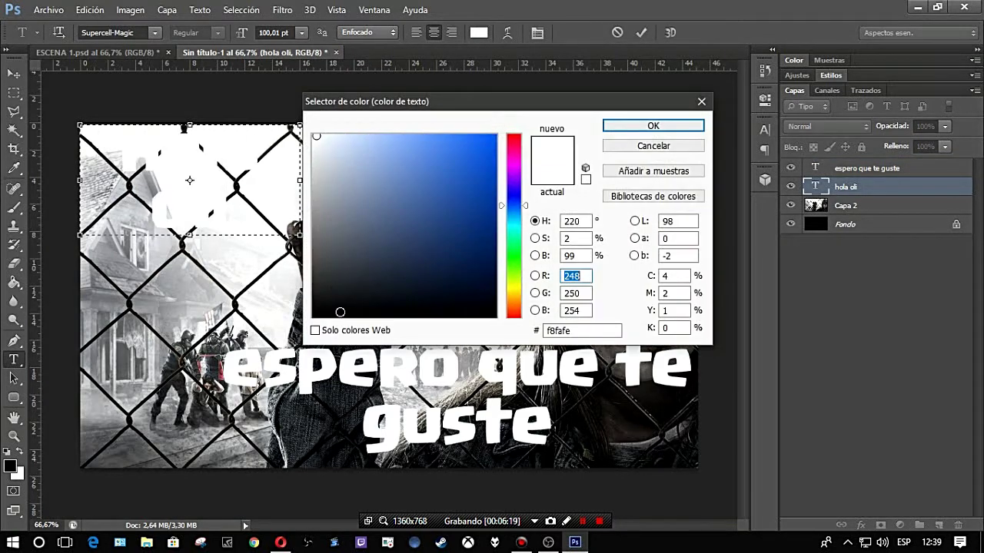
pyautogui.click(673, 127)
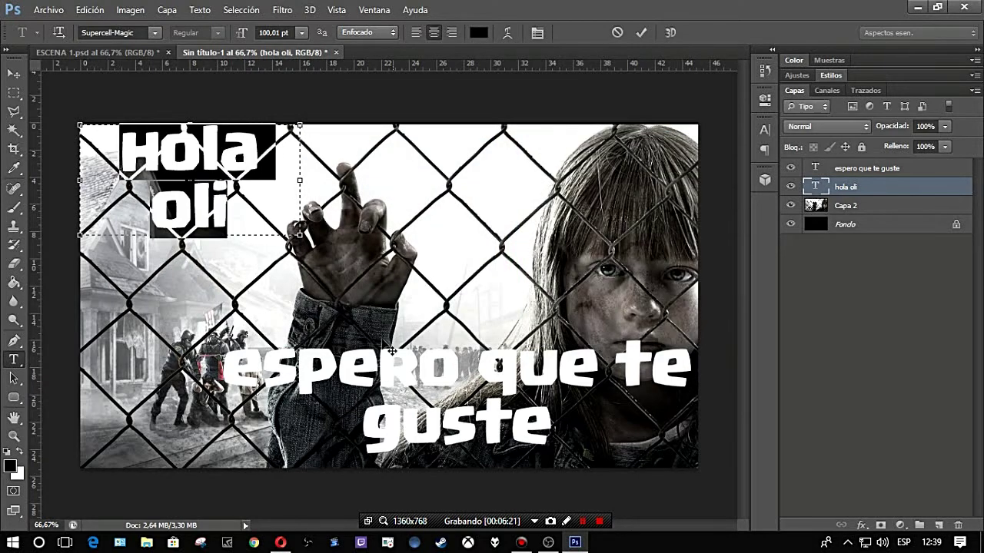
# Change the colour of all the "espero que te guste" text to a soft medium blue and deselect the text layer
pyautogui.click(858, 170)
pyautogui.click(448, 368)
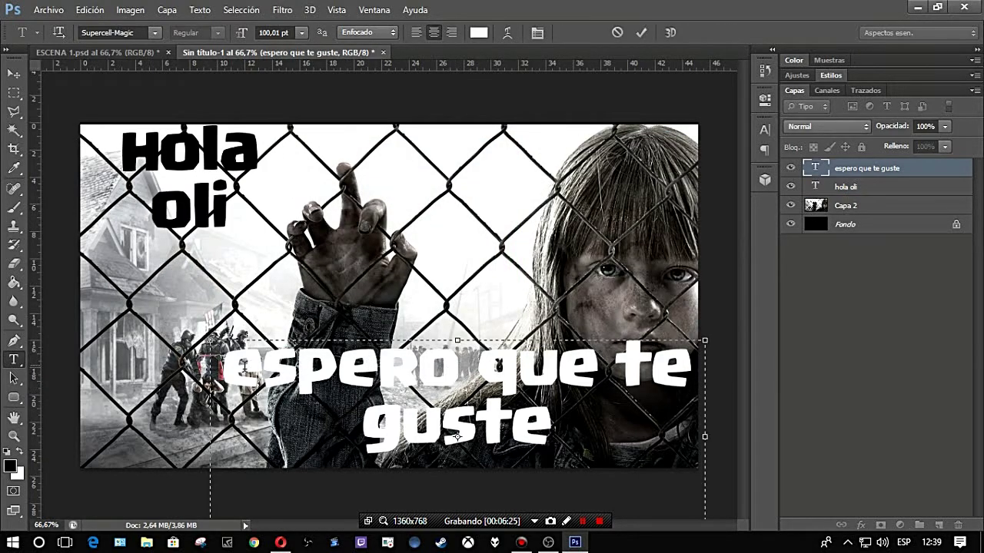
pyautogui.moveTo(229, 368); pyautogui.dragTo(574, 428)
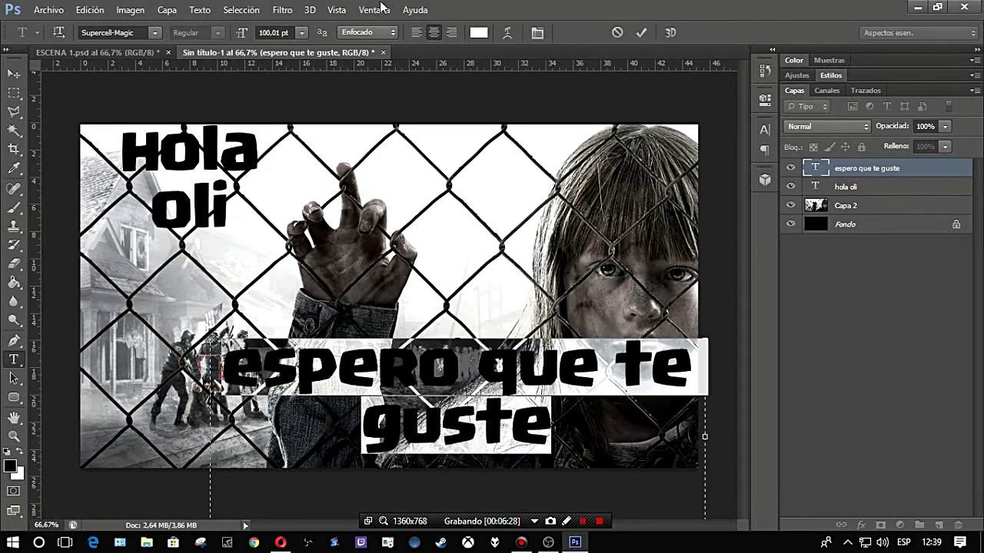
pyautogui.click(479, 32)
pyautogui.click(398, 175)
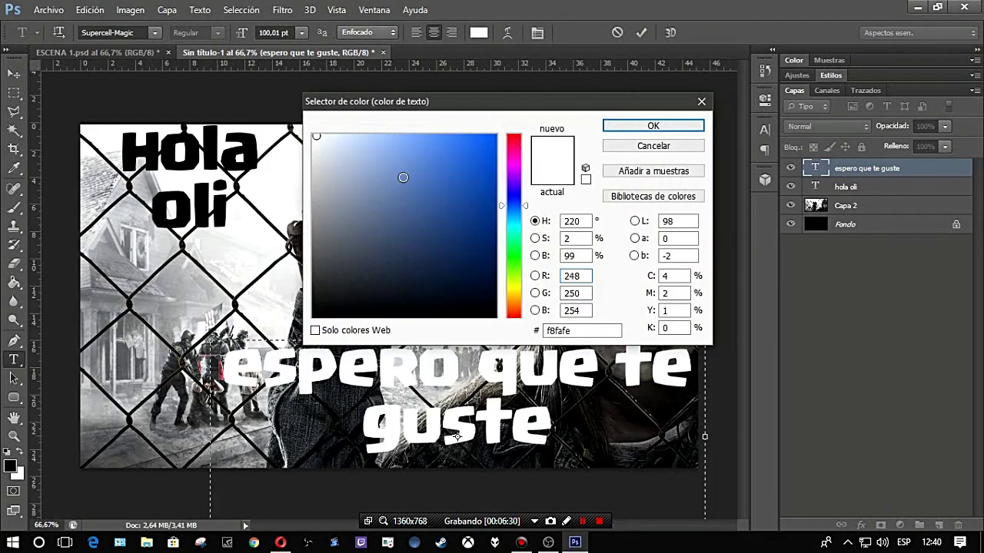
pyautogui.click(639, 126)
pyautogui.click(457, 435)
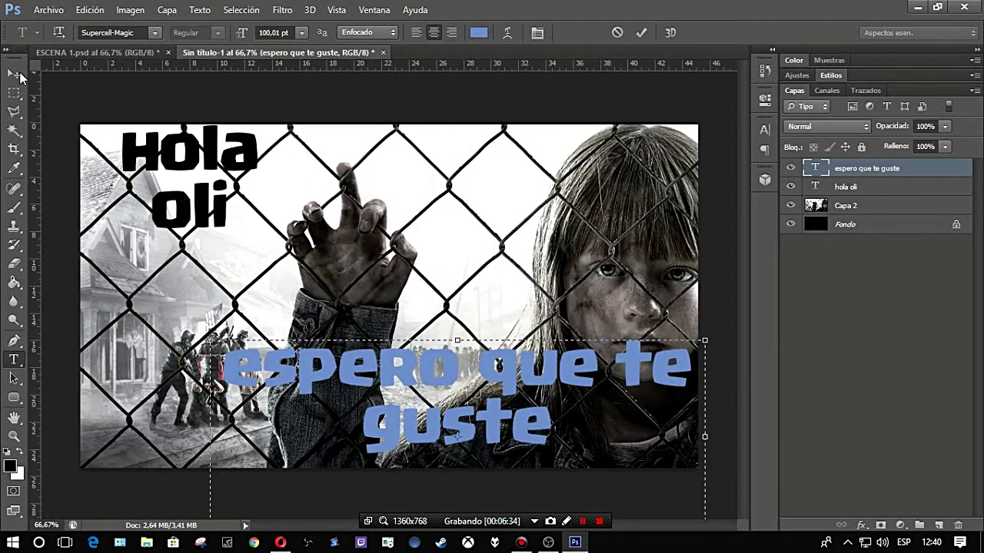
pyautogui.click(18, 73)
pyautogui.click(837, 312)
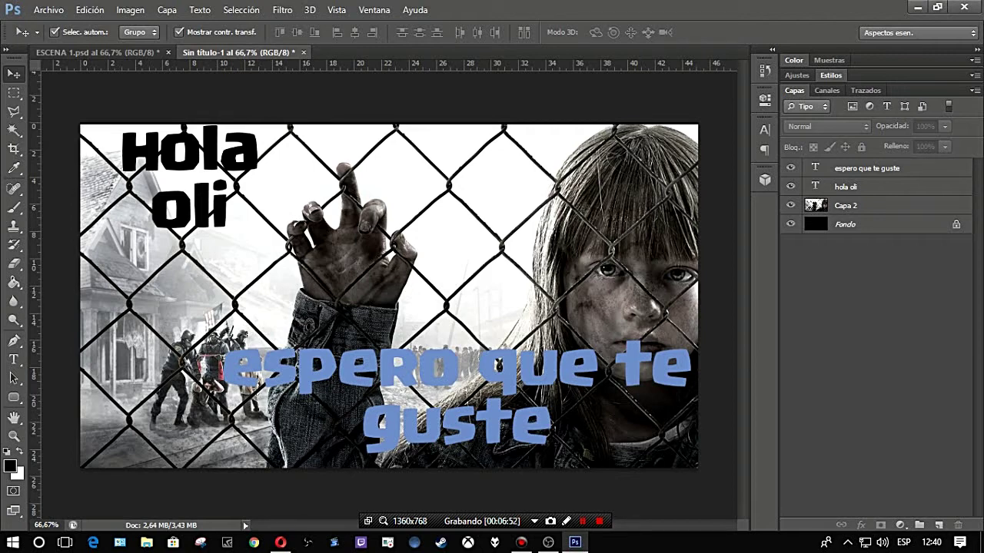
# Start saving a copy of the scene image to the desktop under the existing file name prueba 1234.png
pyautogui.click(48, 9)
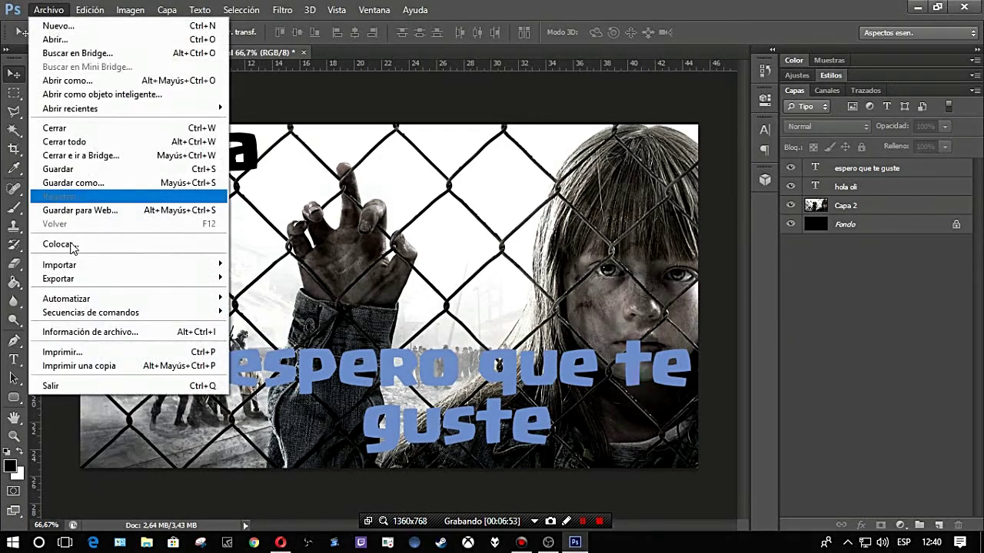
pyautogui.click(73, 181)
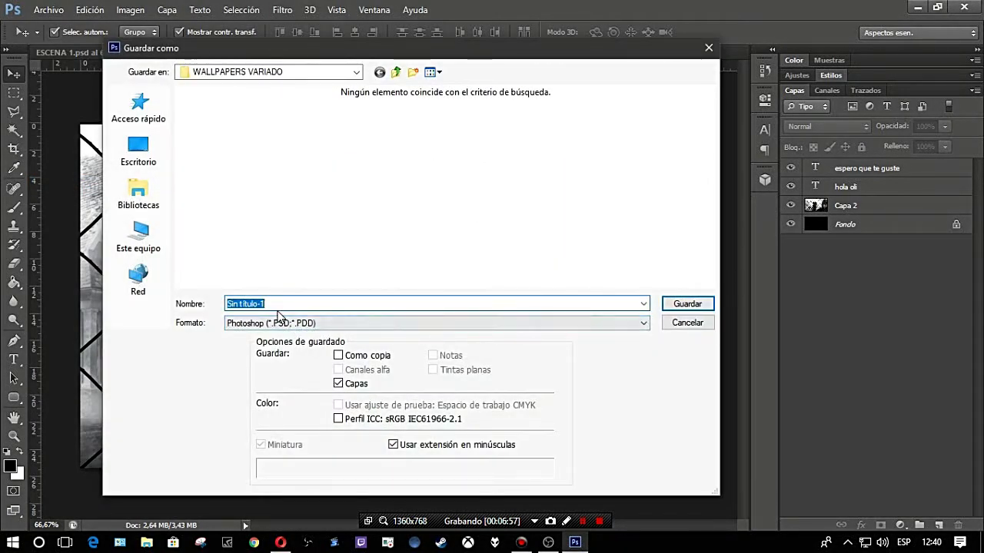
pyautogui.click(138, 150)
pyautogui.click(266, 303)
pyautogui.moveTo(278, 304); pyautogui.dragTo(191, 308)
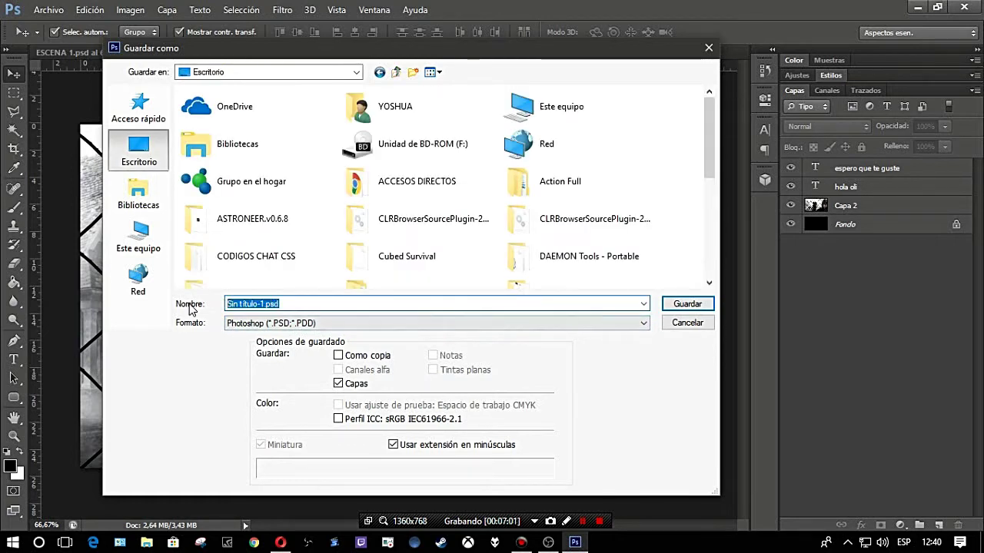
pyautogui.write('prueba')
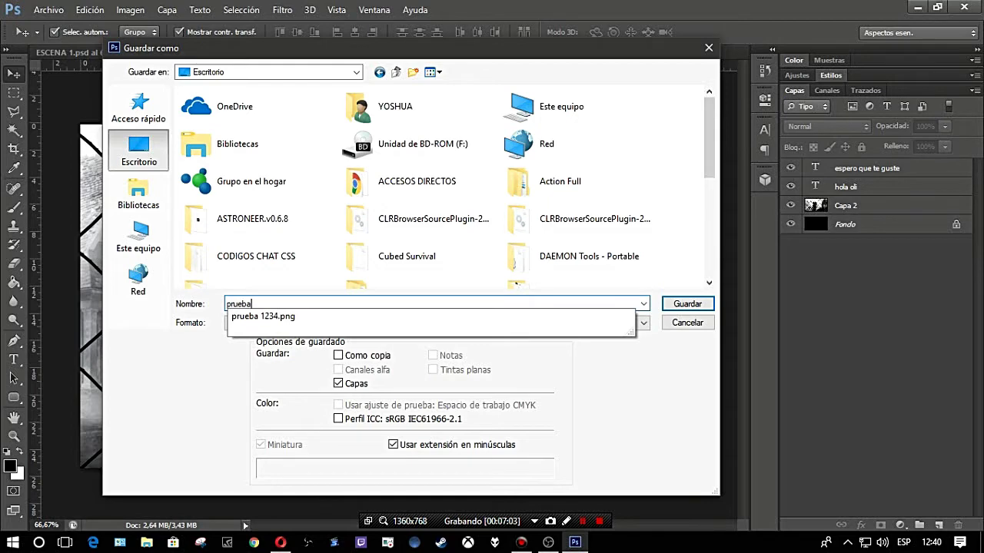
pyautogui.click(256, 318)
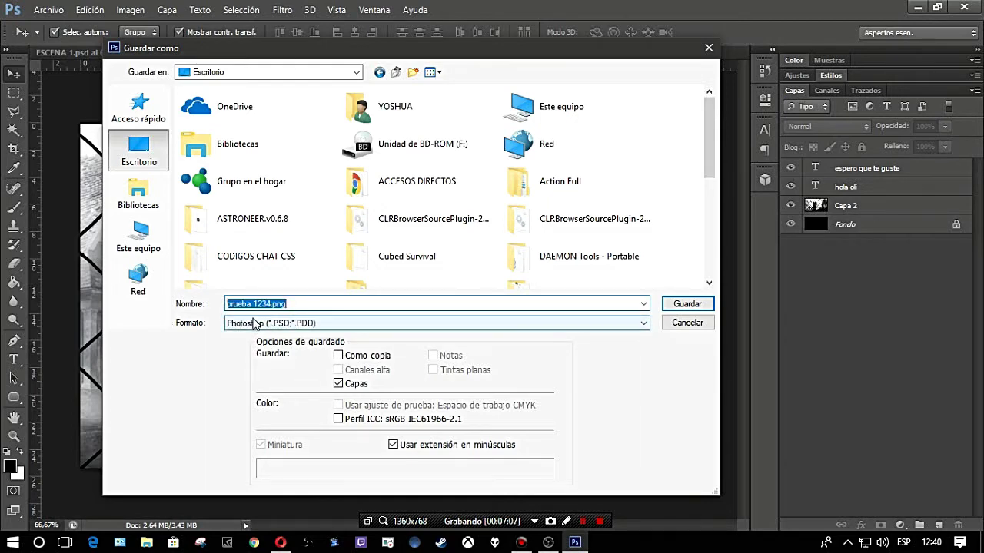
# Save the copy in PNG format, replacing the existing file, with Menor/Lento compression and no interlacing
pyautogui.click(258, 323)
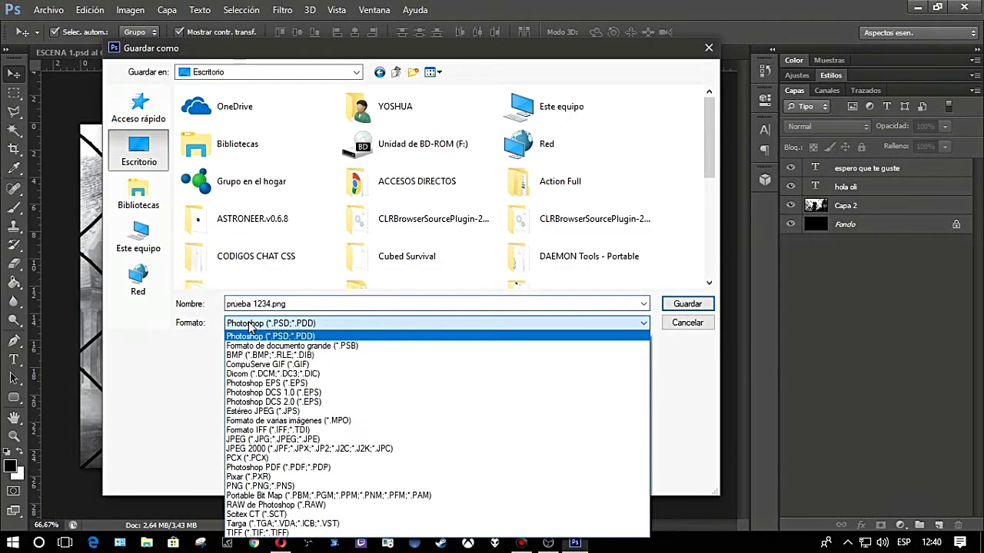
pyautogui.click(266, 487)
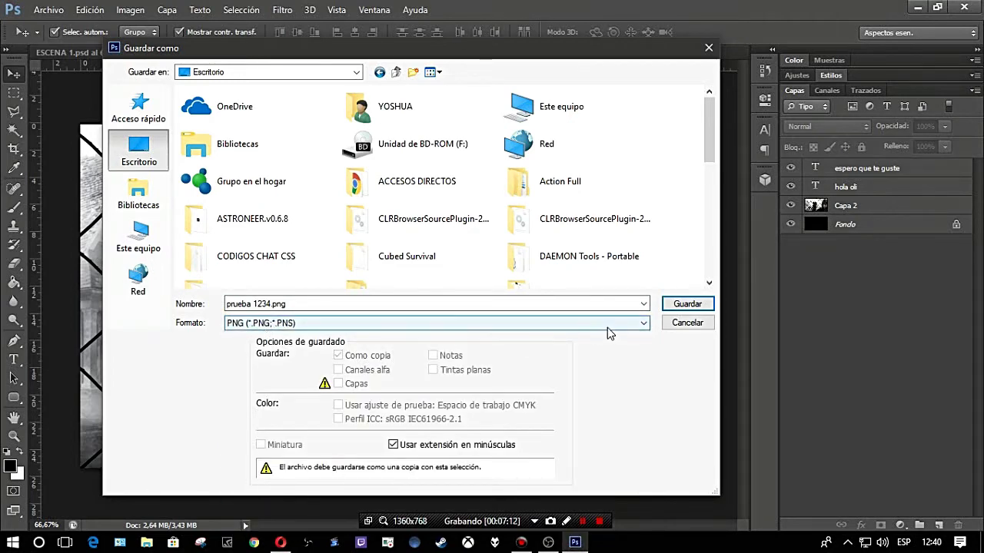
pyautogui.click(691, 305)
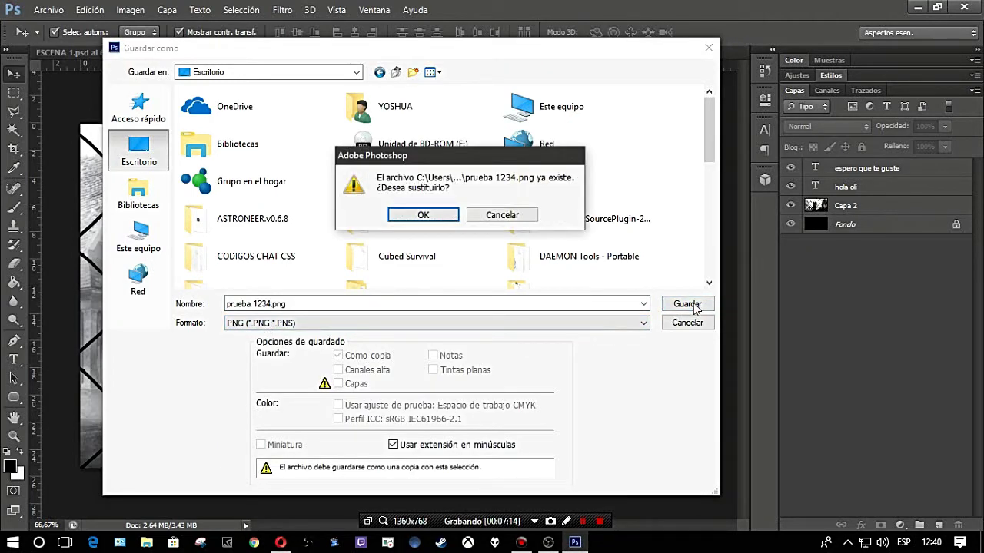
pyautogui.click(436, 218)
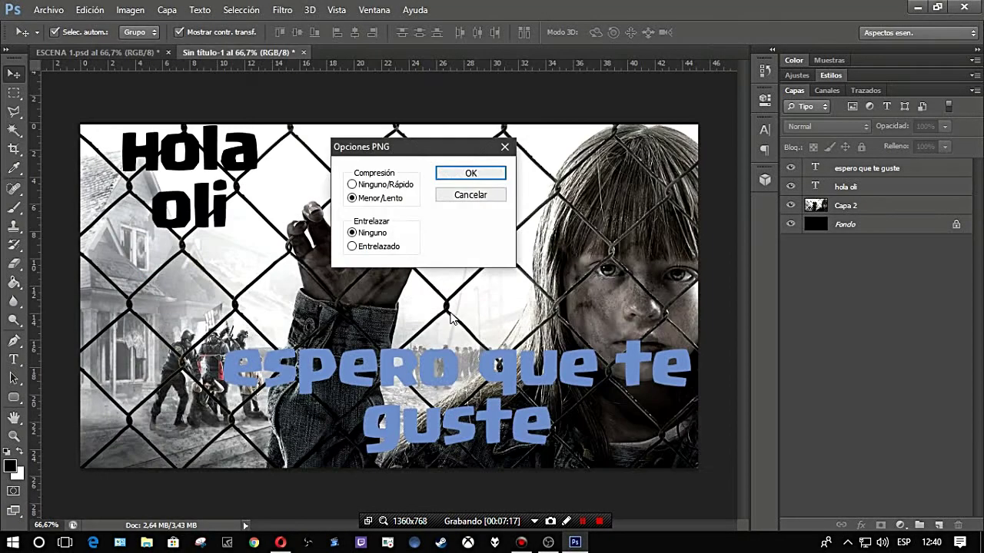
pyautogui.click(471, 172)
# View the exported prueba 1234 image from the desktop and close the photo viewer
pyautogui.click(911, 7)
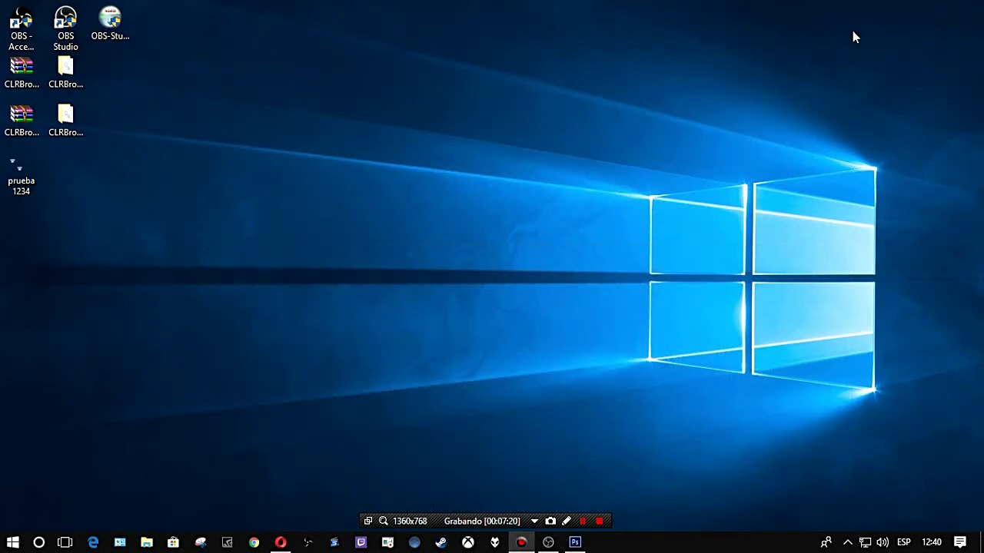
pyautogui.moveTo(28, 266); pyautogui.dragTo(28, 175)
pyautogui.doubleClick(24, 167)
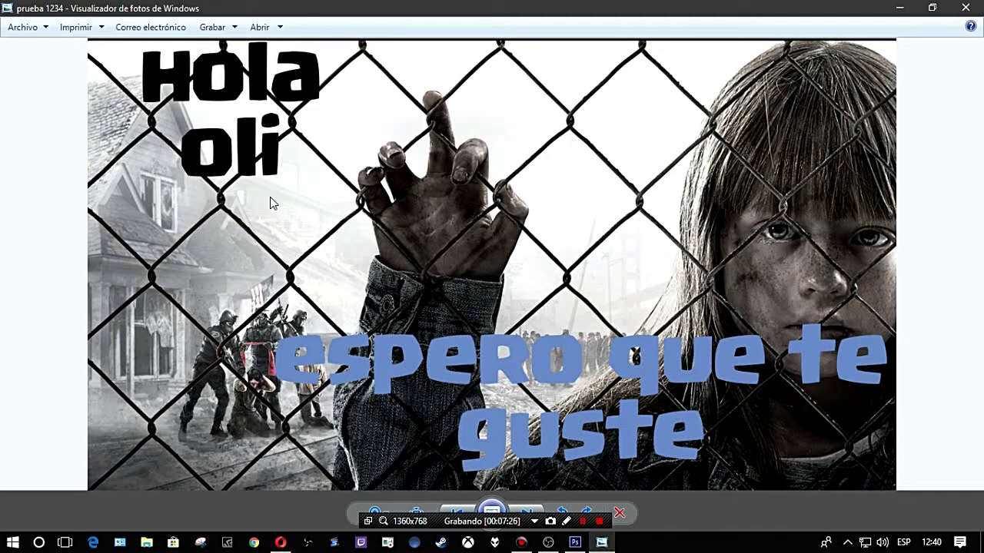
pyautogui.click(966, 8)
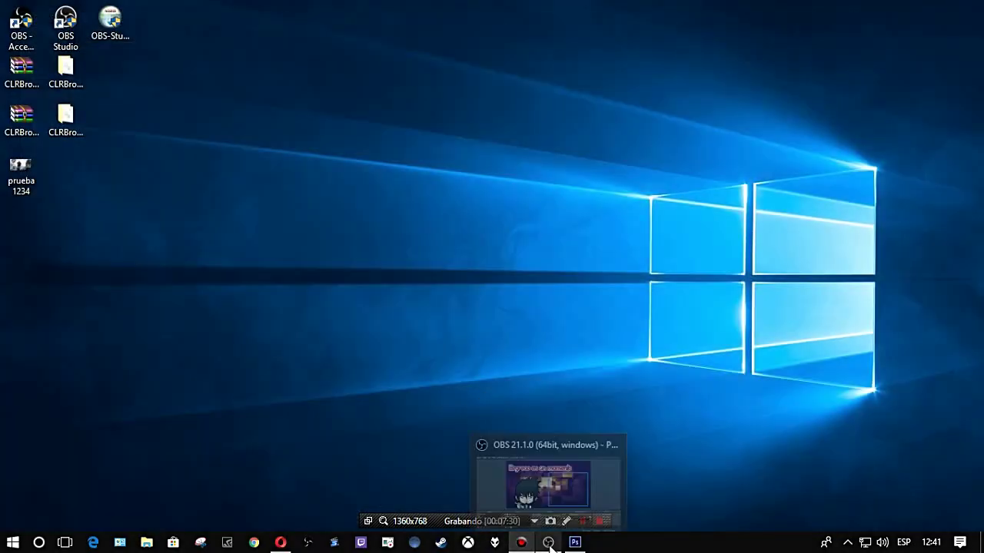
# Switch to OBS and hide both existing sources of scene 3, Imagen 3333 and the one below it
pyautogui.click(549, 543)
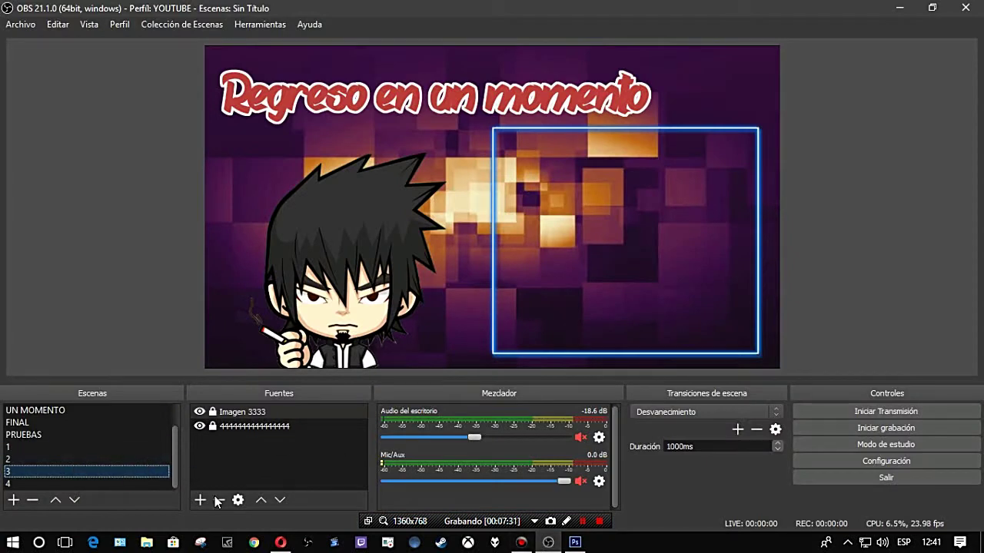
pyautogui.click(200, 413)
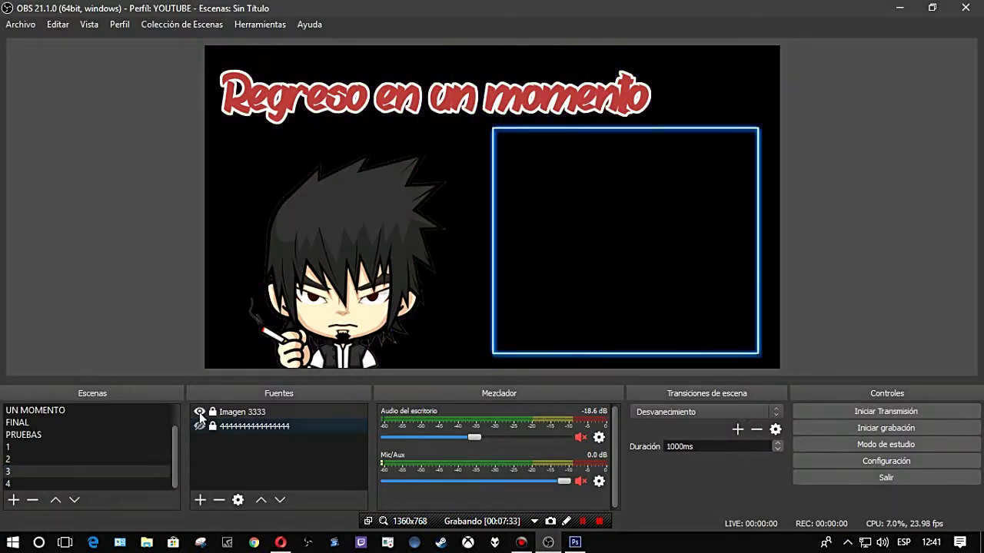
pyautogui.click(200, 413)
pyautogui.click(200, 499)
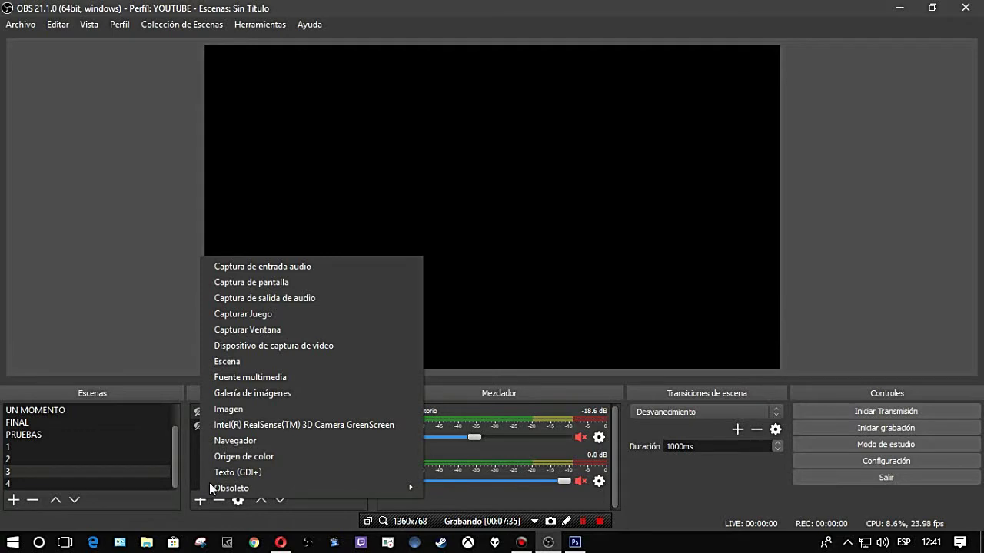
pyautogui.click(237, 363)
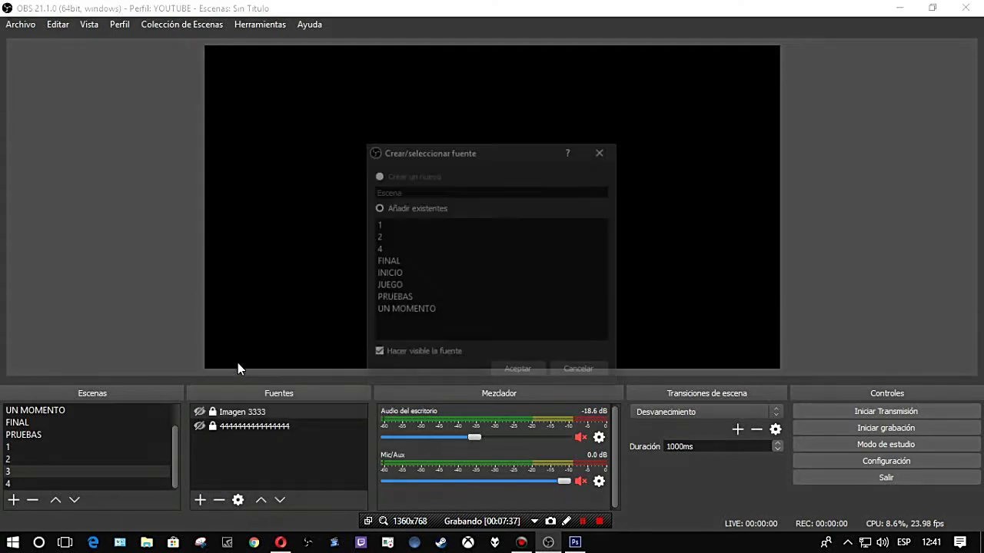
pyautogui.click(577, 373)
# Add a new image source named Imagen 6 to scene 3, using prueba 1234.png from the desktop
pyautogui.click(200, 500)
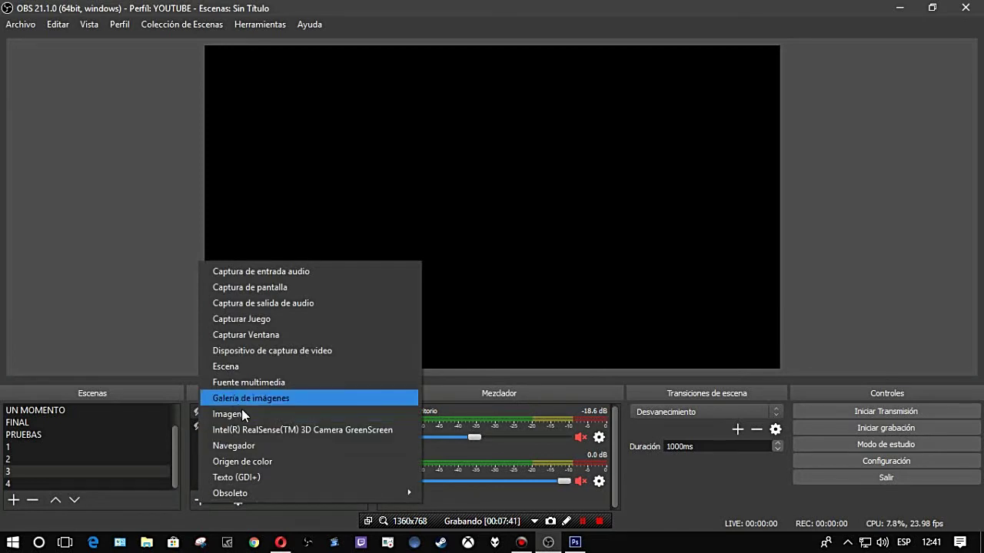
pyautogui.click(242, 411)
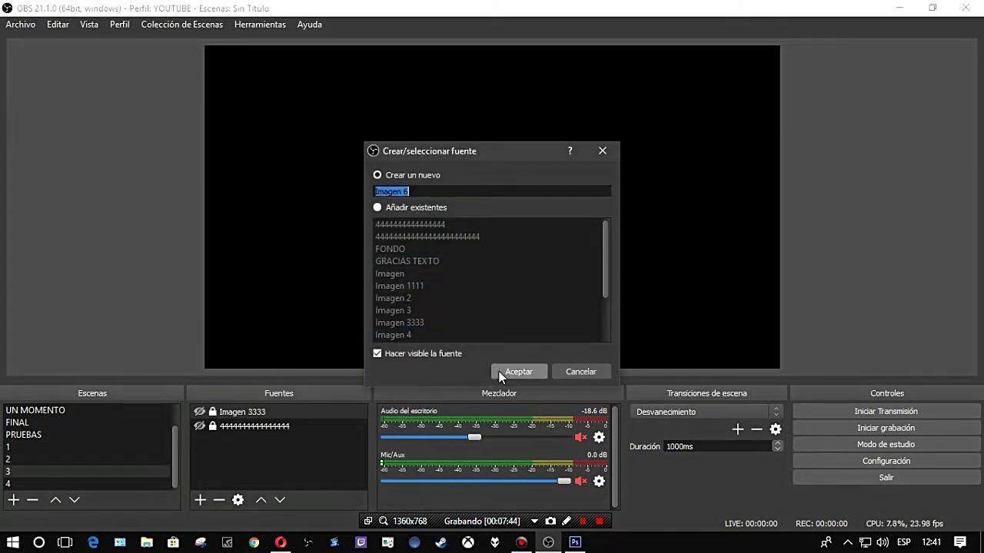
pyautogui.click(499, 371)
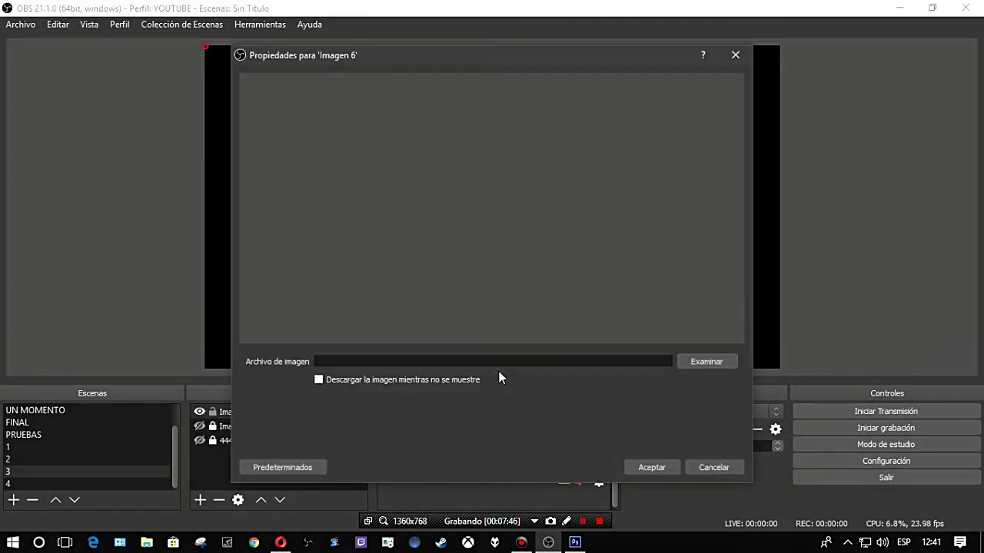
pyautogui.click(706, 363)
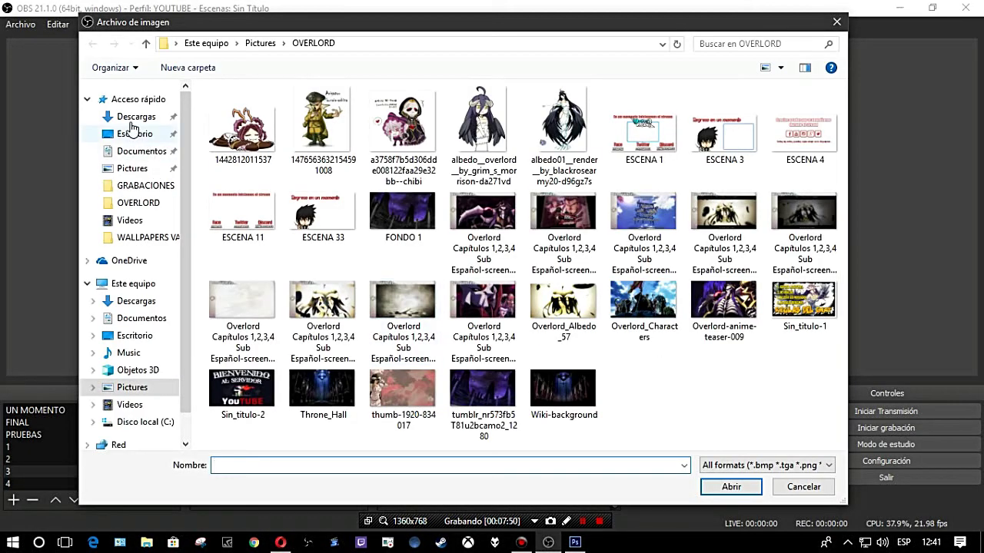
pyautogui.click(134, 135)
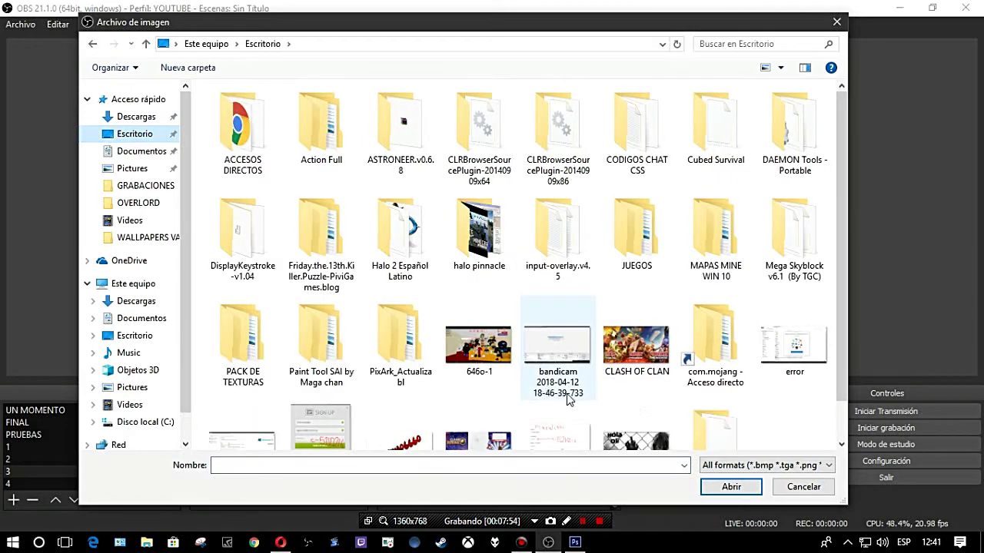
pyautogui.moveTo(840, 179); pyautogui.dragTo(845, 330)
pyautogui.click(484, 403)
pyautogui.click(730, 487)
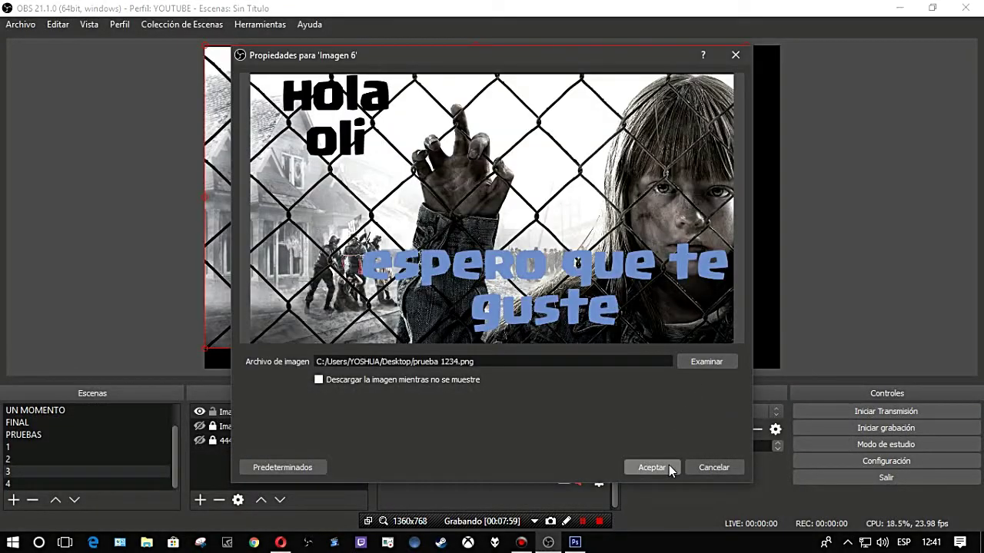
pyautogui.click(663, 466)
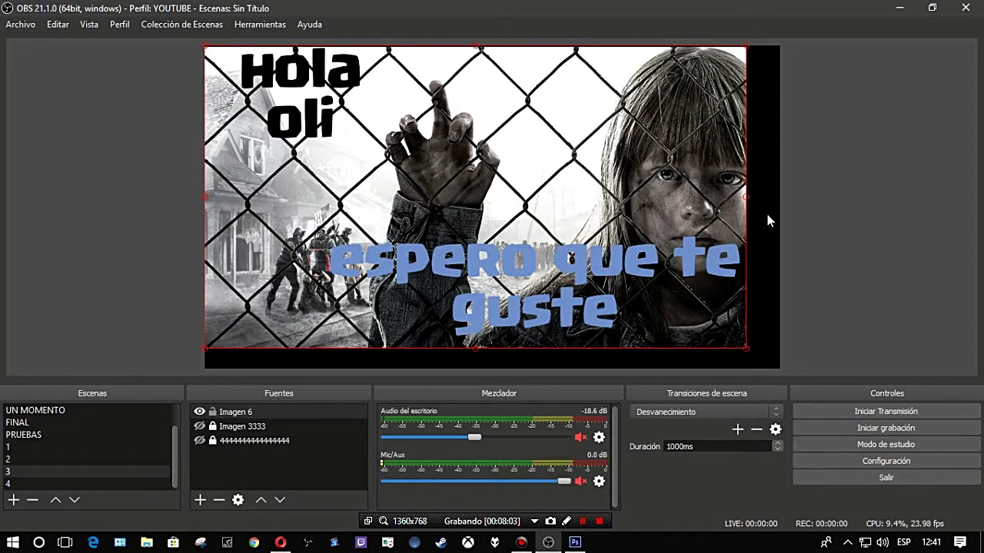
# Fit Imagen 6 to the full canvas and lock it, checking the transition to scene 2 and back to scene 3
pyautogui.hotkey('ctrl', 'f')
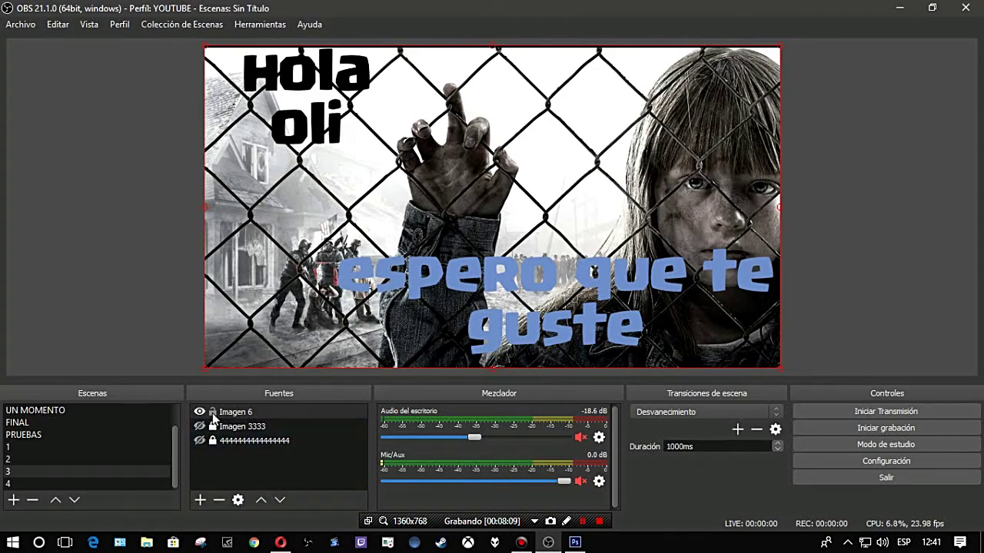
pyautogui.click(202, 461)
pyautogui.click(31, 462)
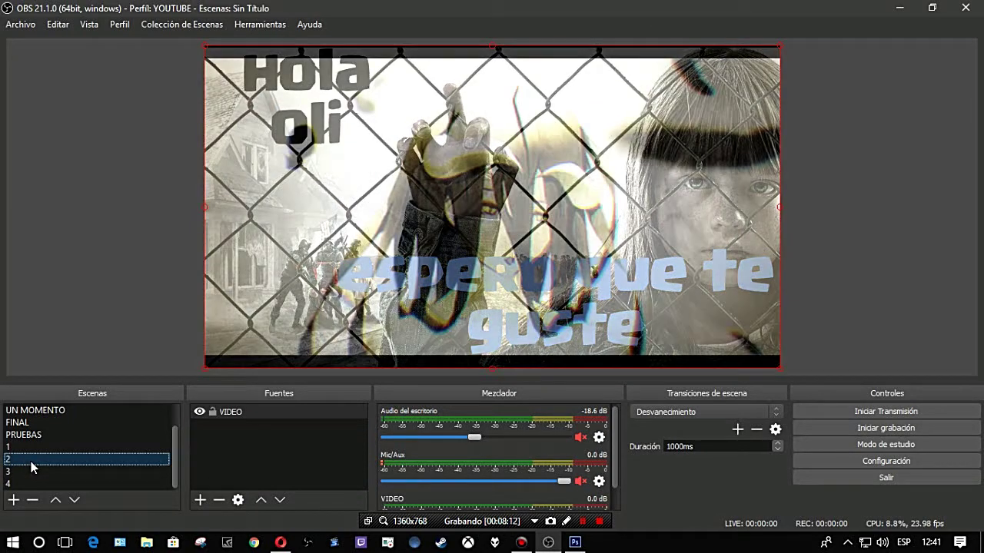
pyautogui.click(35, 469)
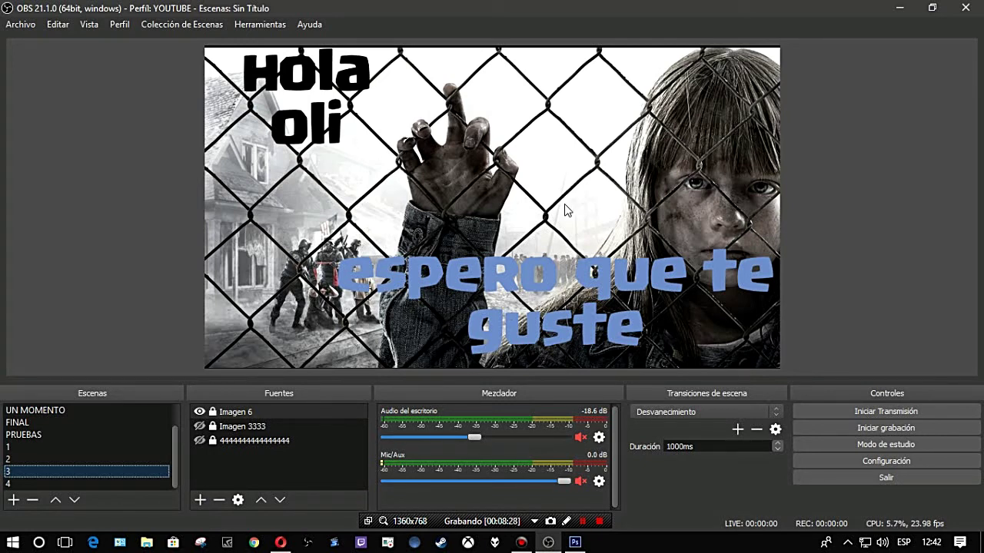
# Switch back to Photoshop and hide the Capa 2 and Fondo layers so only the two texts are shown
pyautogui.click(899, 8)
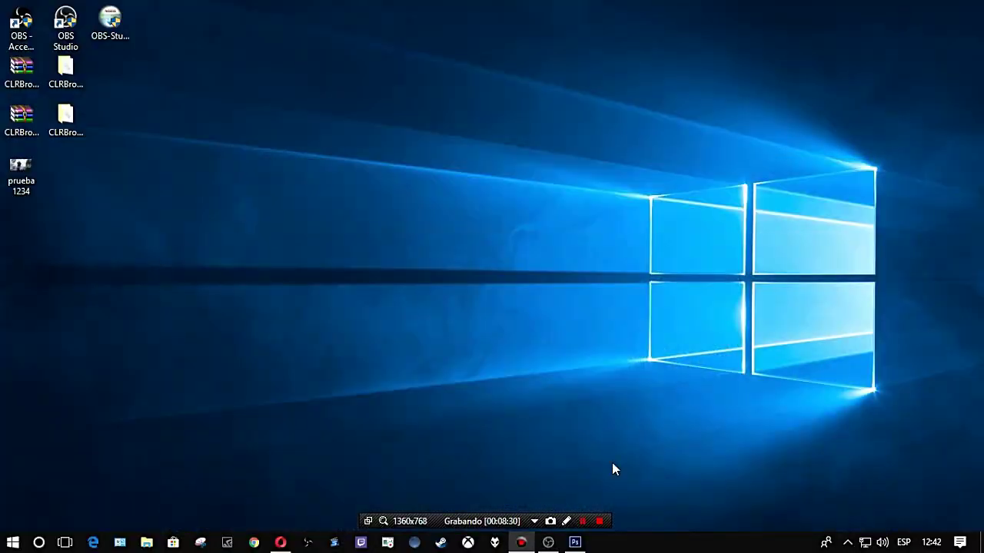
pyautogui.click(575, 544)
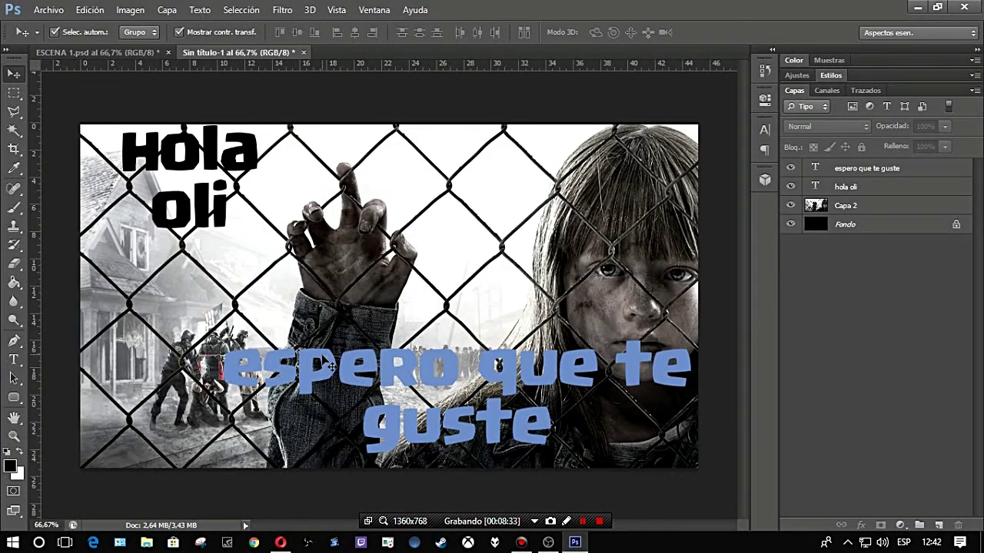
pyautogui.click(791, 206)
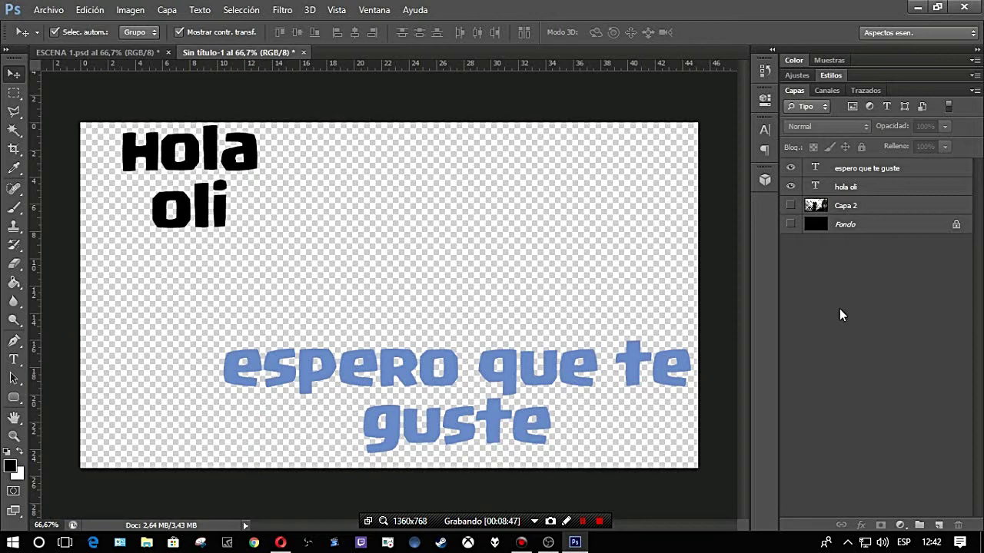
# Save the text-only image as a PNG on the desktop, overwriting prueba 1234 and keeping the smallest/slow compression without interlacing
pyautogui.click(48, 10)
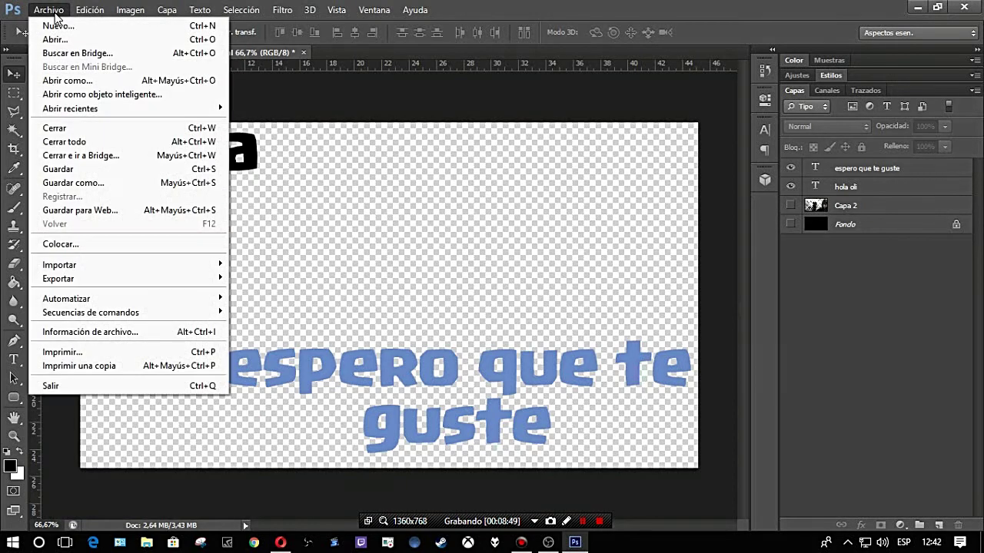
pyautogui.click(83, 183)
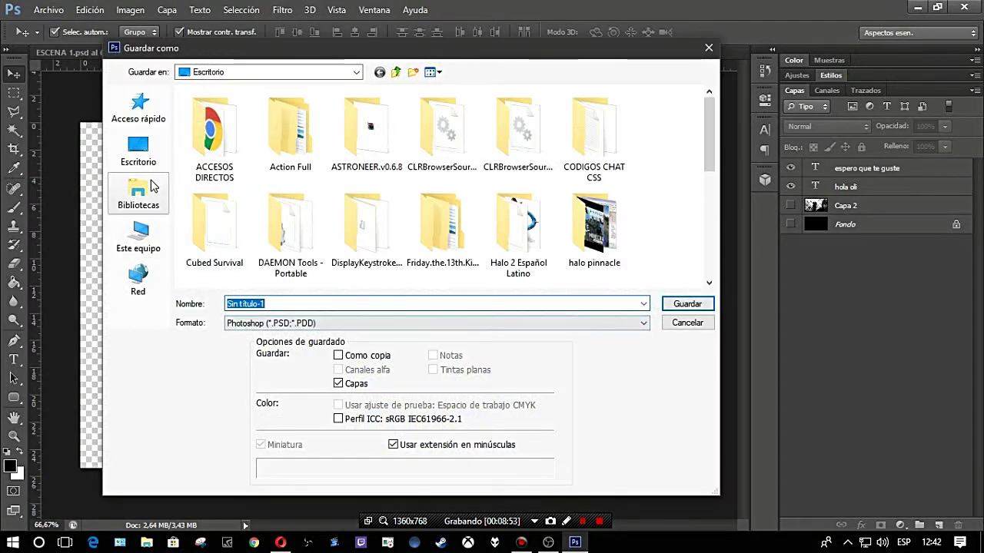
pyautogui.moveTo(713, 133); pyautogui.dragTo(713, 239)
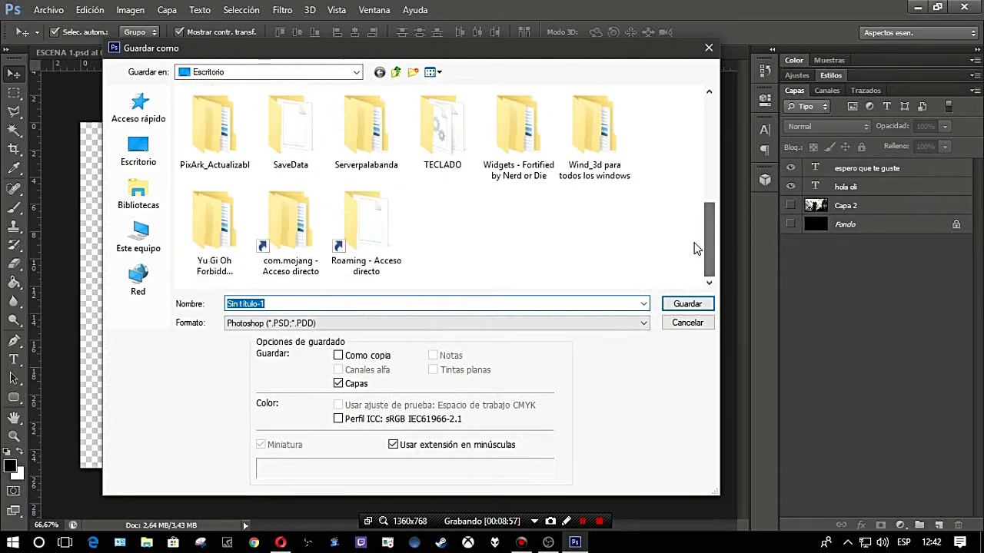
pyautogui.click(292, 325)
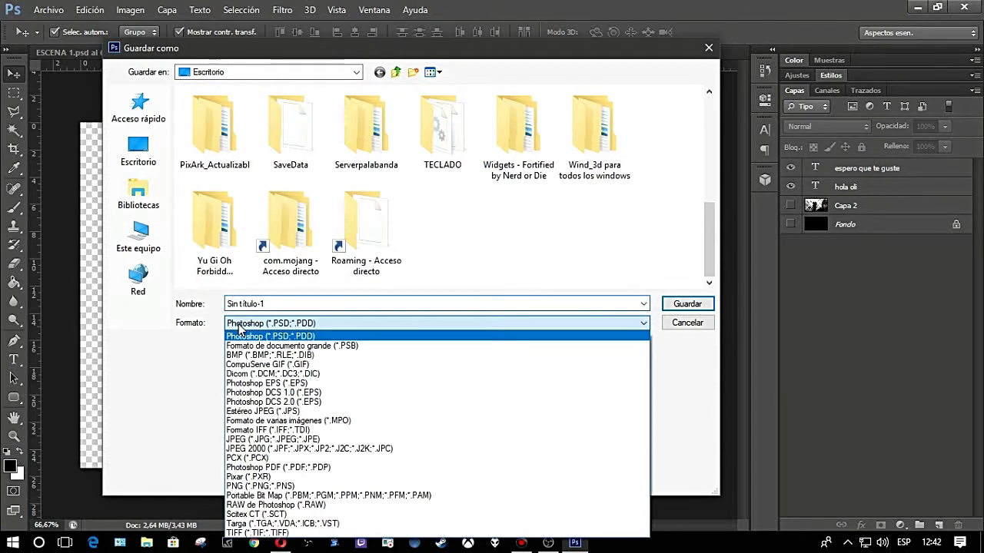
pyautogui.click(256, 486)
pyautogui.moveTo(711, 192); pyautogui.dragTo(710, 219)
pyautogui.click(514, 248)
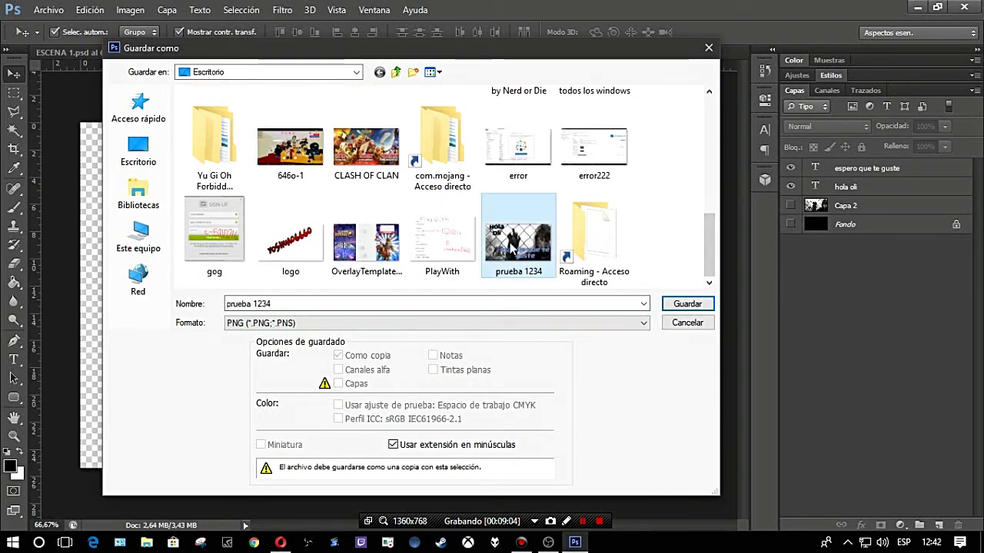
pyautogui.click(679, 306)
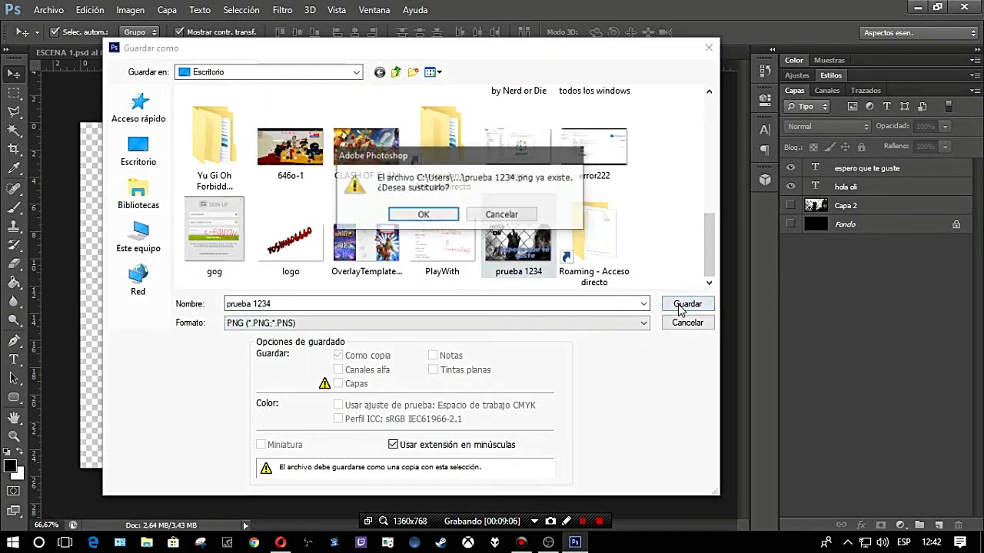
pyautogui.click(446, 218)
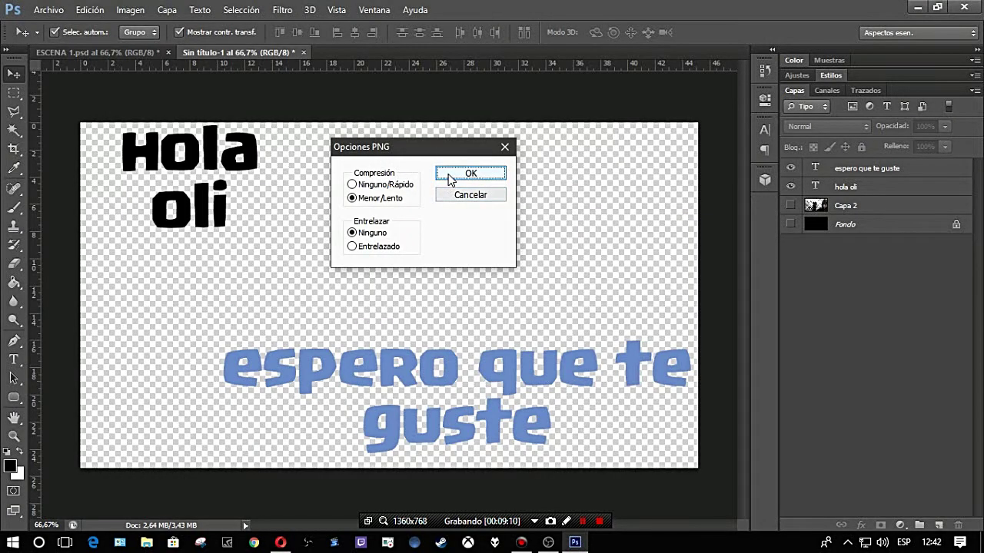
pyautogui.click(451, 176)
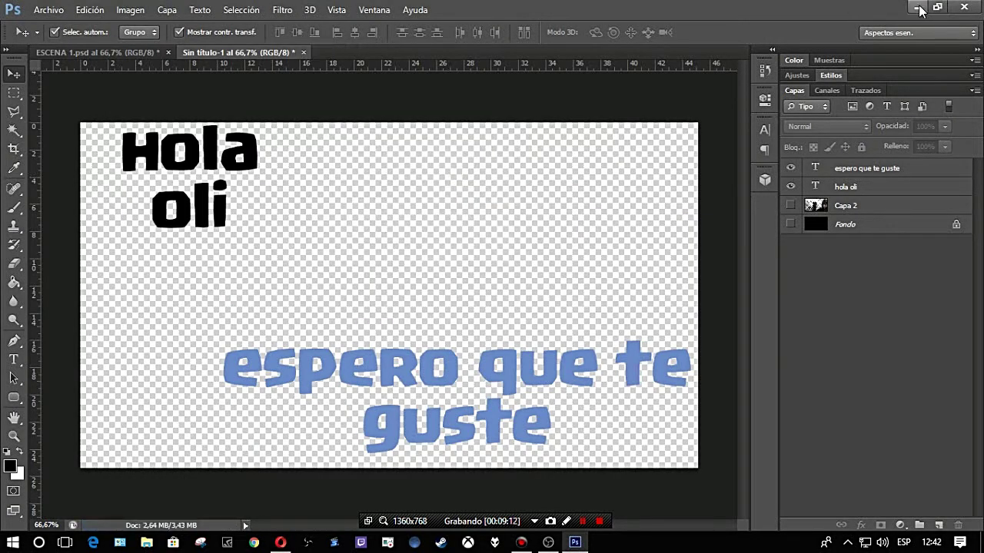
# Switch to OBS and check how the updated Imagen 6 looks in the preview of scene 3
pyautogui.click(918, 8)
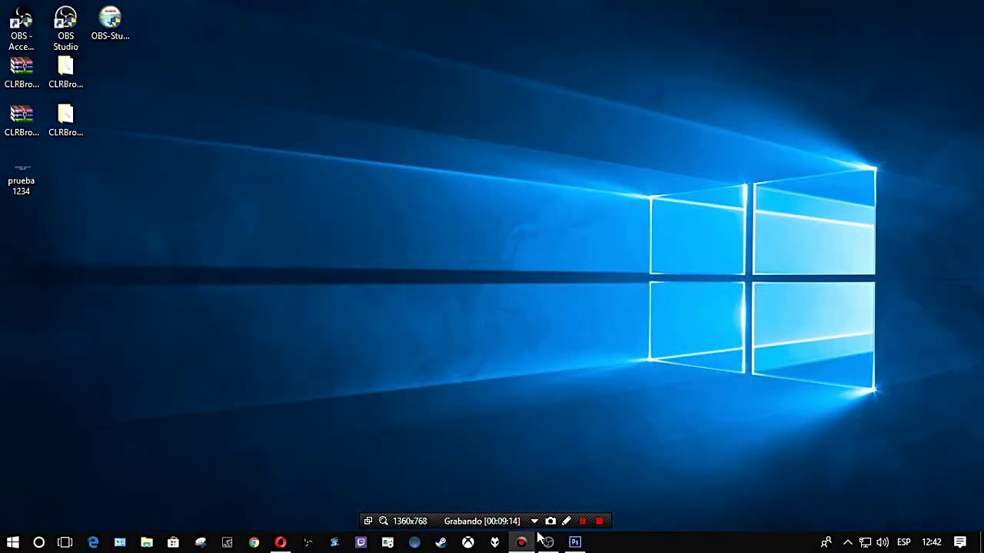
pyautogui.click(542, 539)
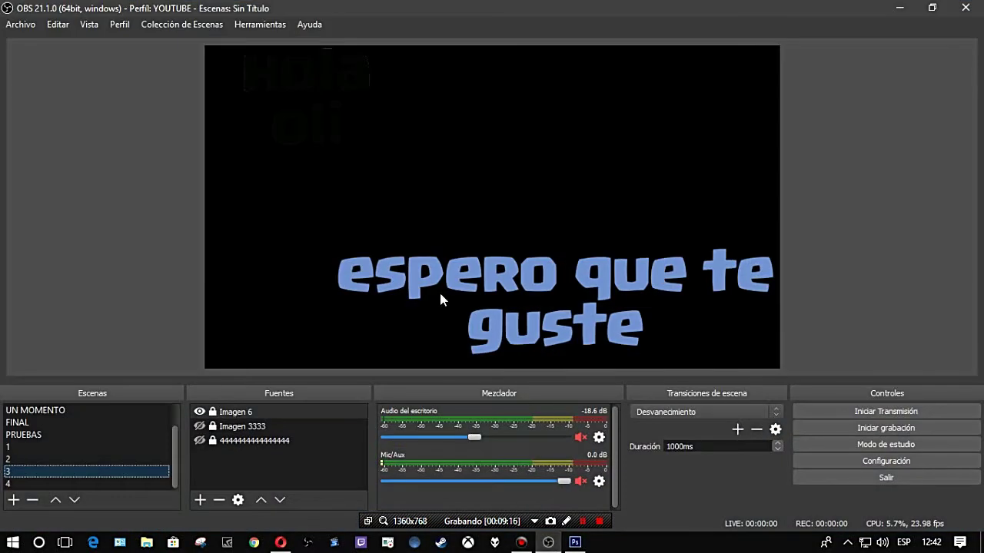
pyautogui.click(502, 307)
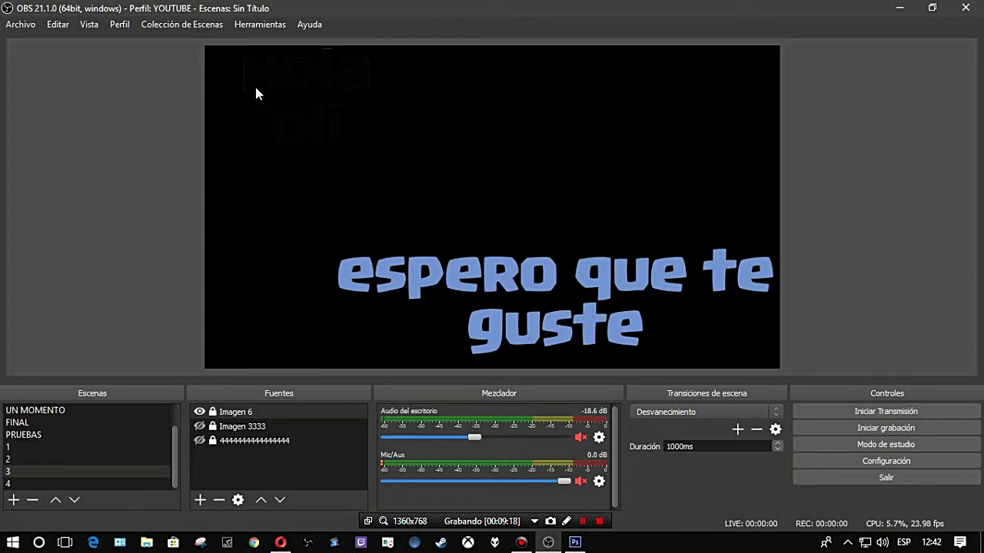